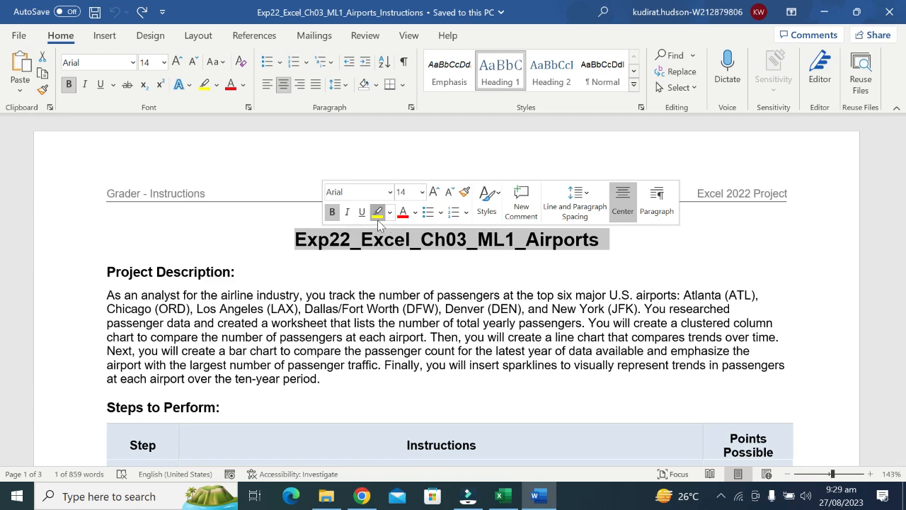
- Highlight the document title in yellow and undo that highlight
left_click(377, 212)
key("Left")
scroll(453, 283, "down", 1)
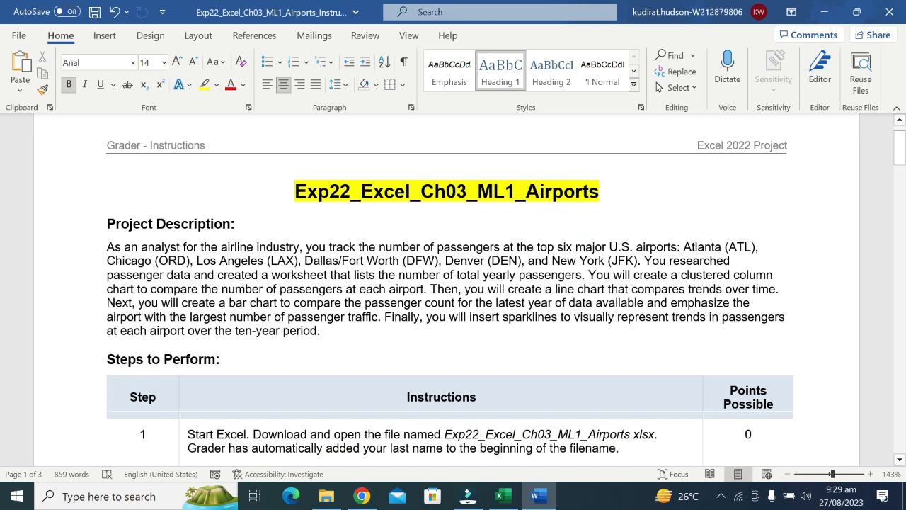
key("ctrl+z")
scroll(453, 283, "down", 4)
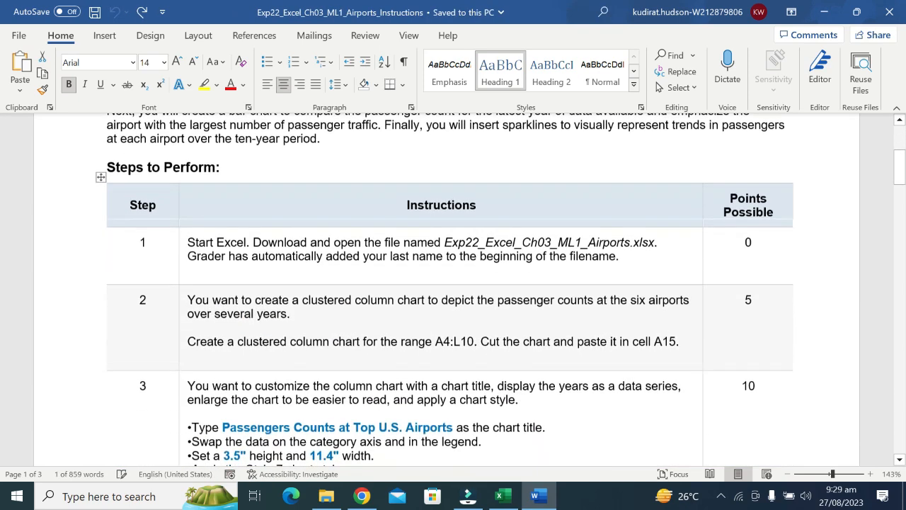
- Highlight the step 1 instructions in yellow while checking the airports workbook in Excel, and undo the highlight in Word
left_click(184, 263)
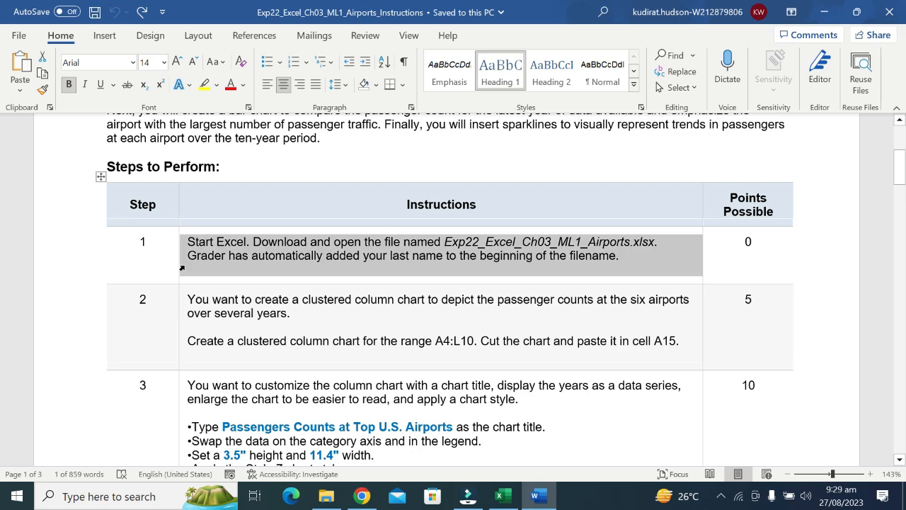
left_click(239, 242)
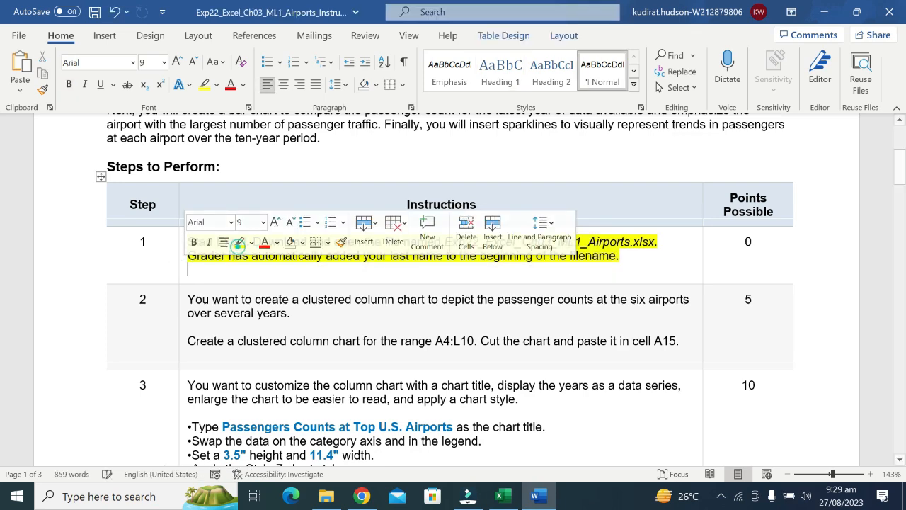
left_click(539, 495)
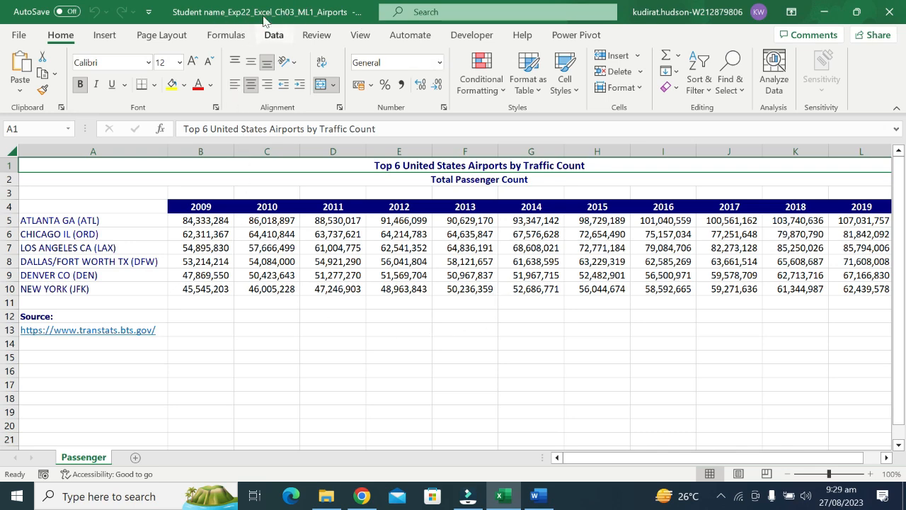
left_click(537, 497)
key("ctrl+z")
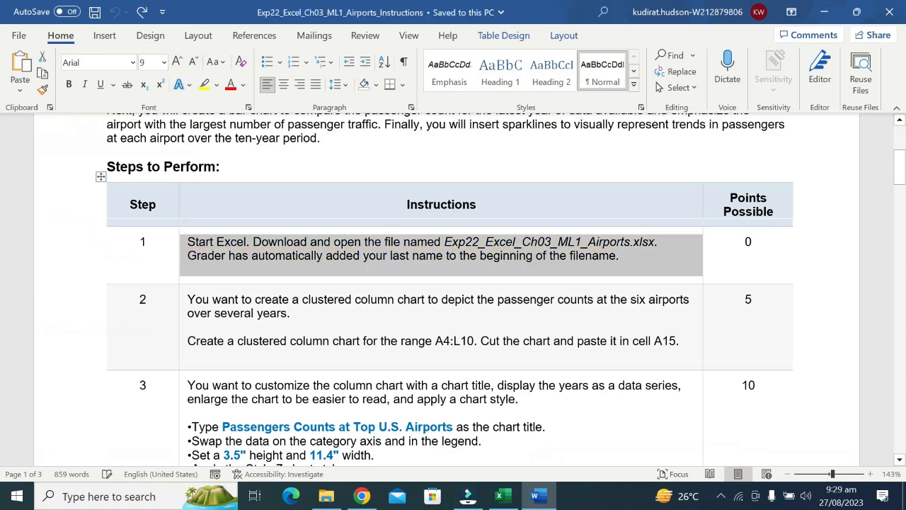
- Highlight the step 2 instructions about the clustered column chart in yellow
left_click(320, 345)
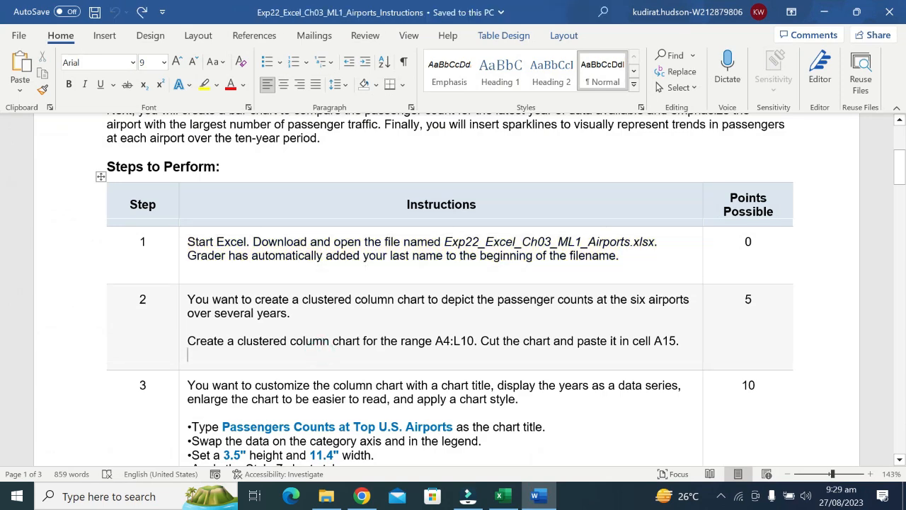
left_click(177, 340)
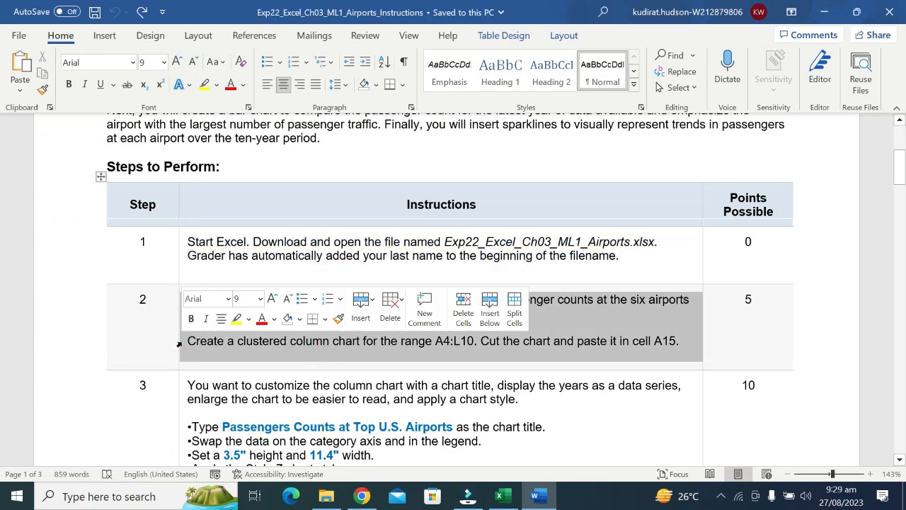
left_click(236, 318)
left_click(237, 364)
left_click_drag(220, 347, 692, 341)
left_click(389, 341)
- Copy the range reference A4:L10 from step 2, switch to Excel and use it to select that range
double_click(442, 340)
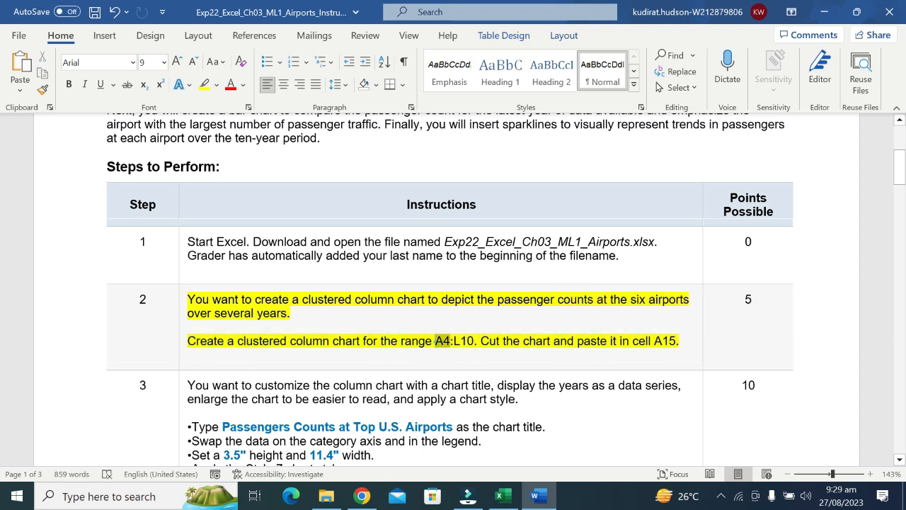
left_click_drag(442, 341, 469, 340)
key("ctrl+c")
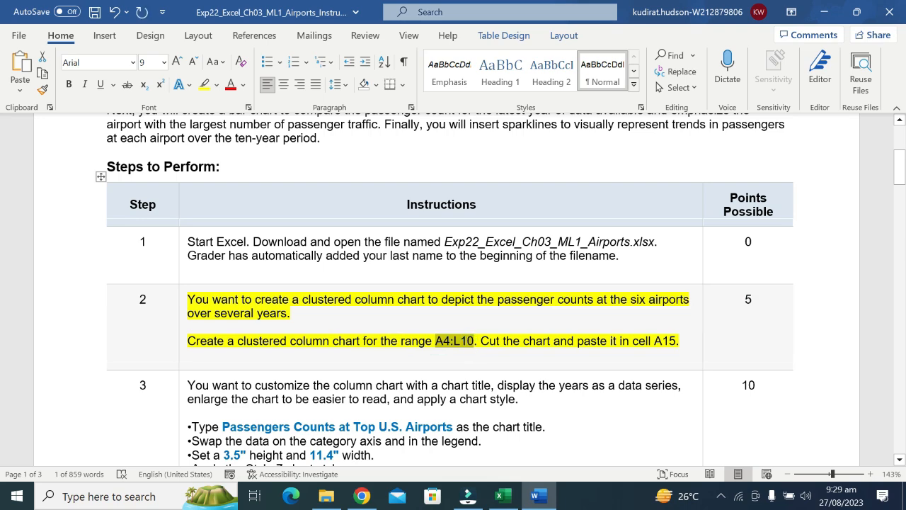
left_click(499, 496)
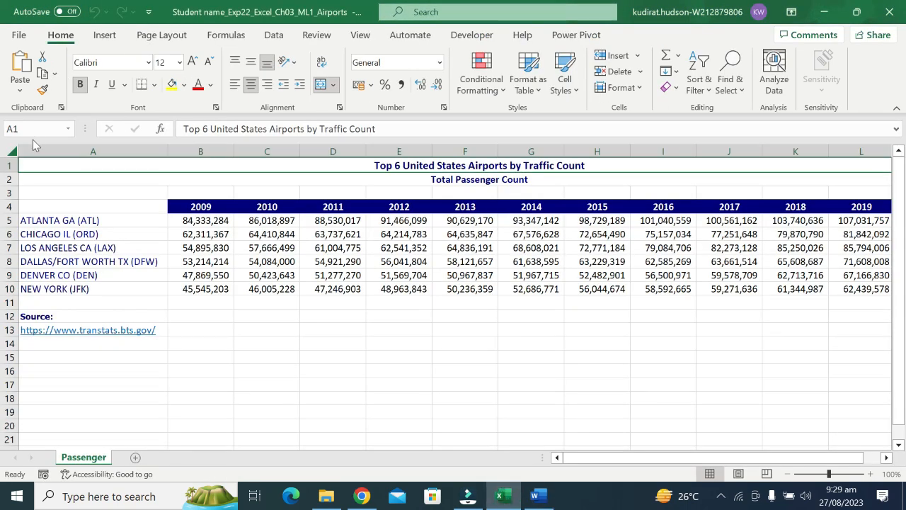
key("ctrl+v")
key("Return")
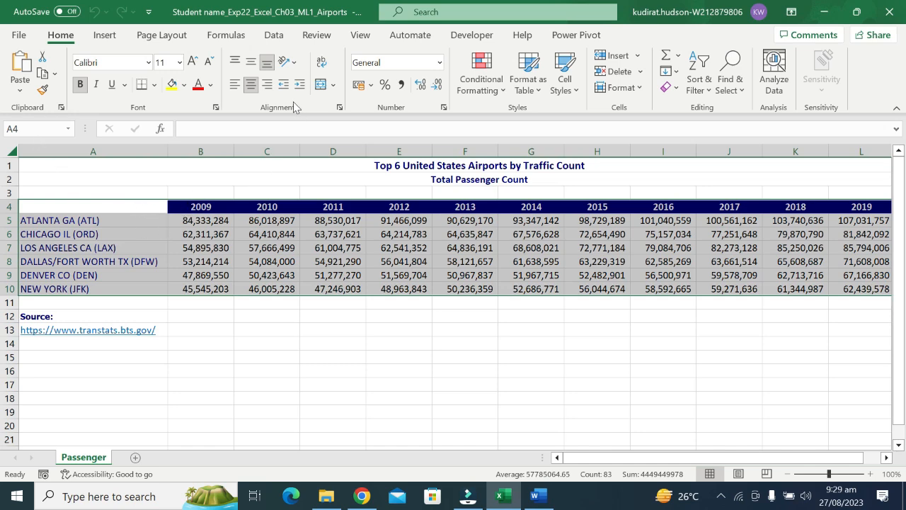
- Insert a clustered column chart of the selected airport data and position it at cell A15
left_click(97, 37)
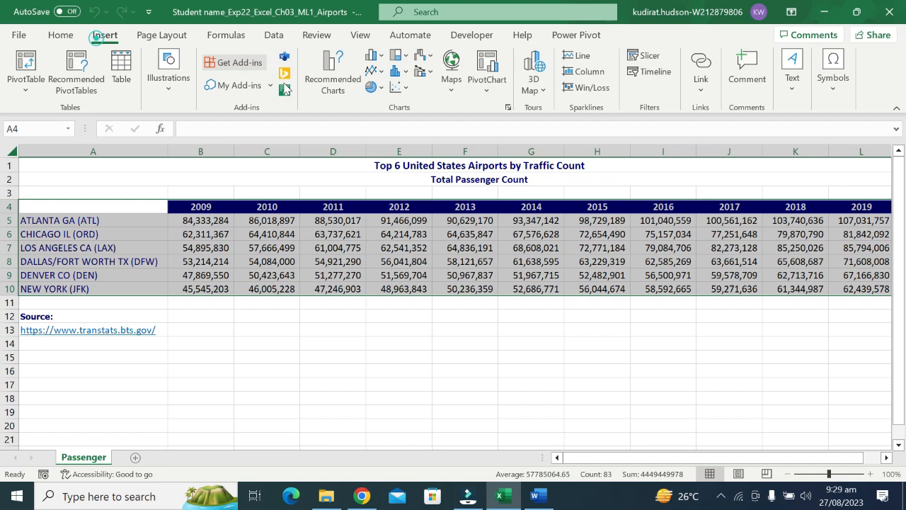
left_click(332, 76)
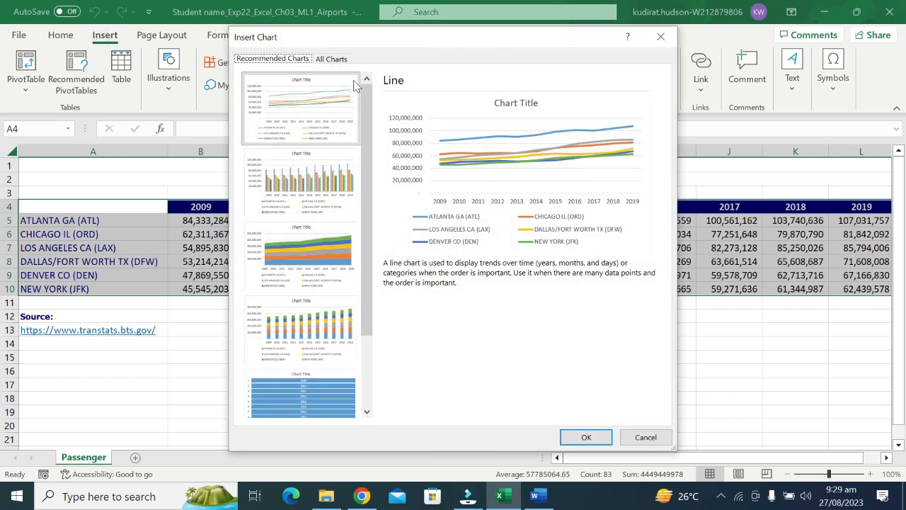
left_click(331, 59)
mouse_move(389, 172)
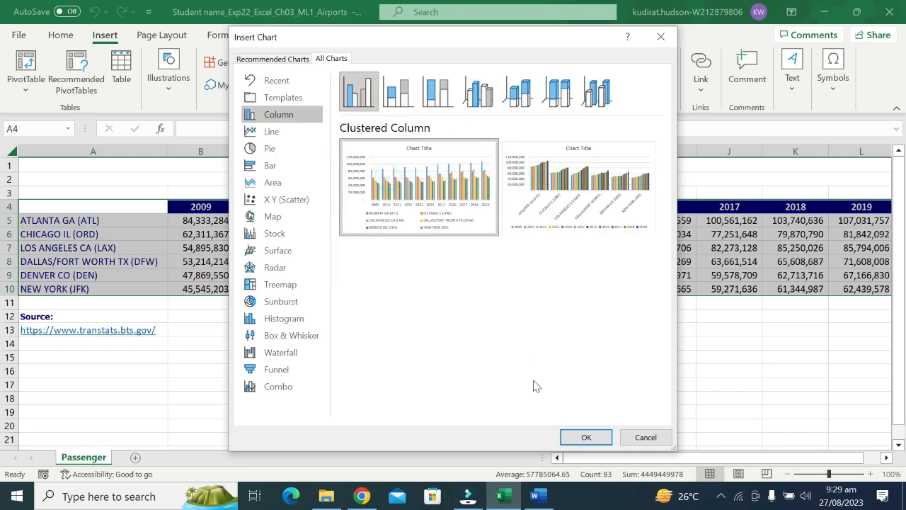
left_click(585, 436)
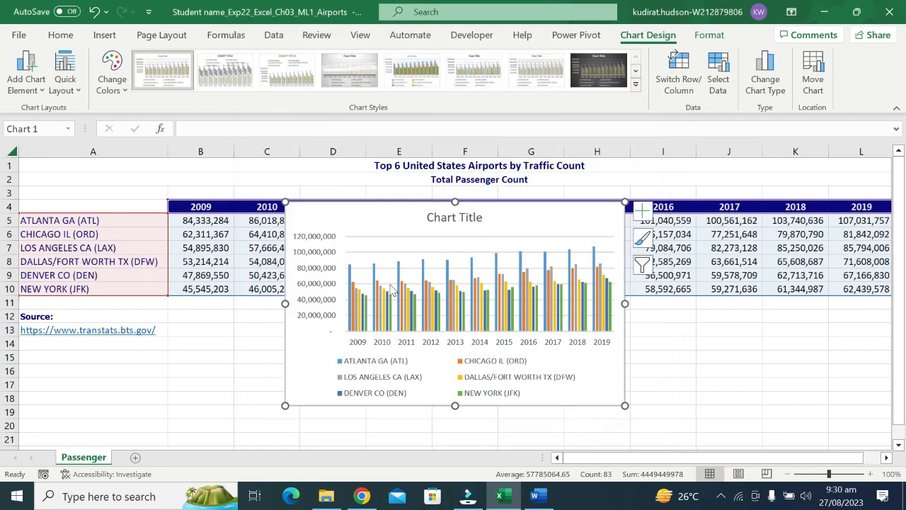
left_click_drag(395, 212, 111, 365)
scroll(342, 384, "down", 4)
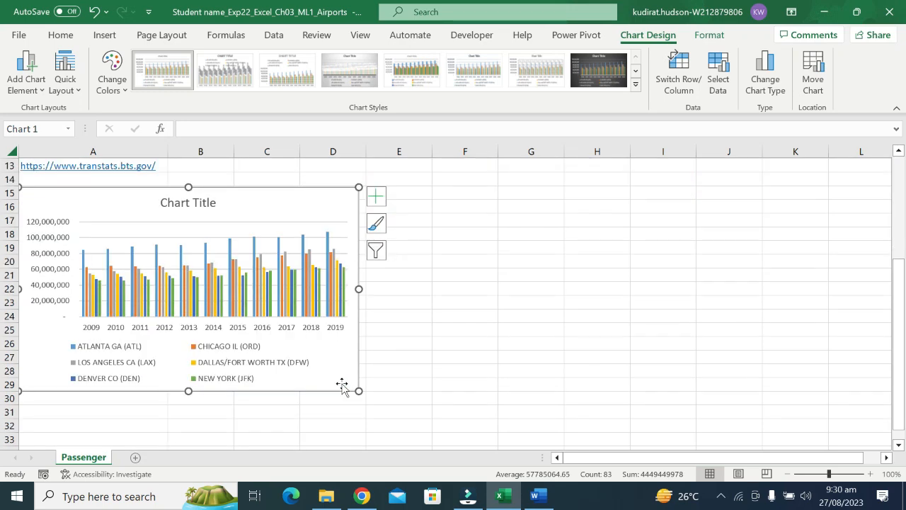
- Switch to Word, undo the step 2 highlight and highlight the four bullets of step 3 in yellow
left_click(535, 496)
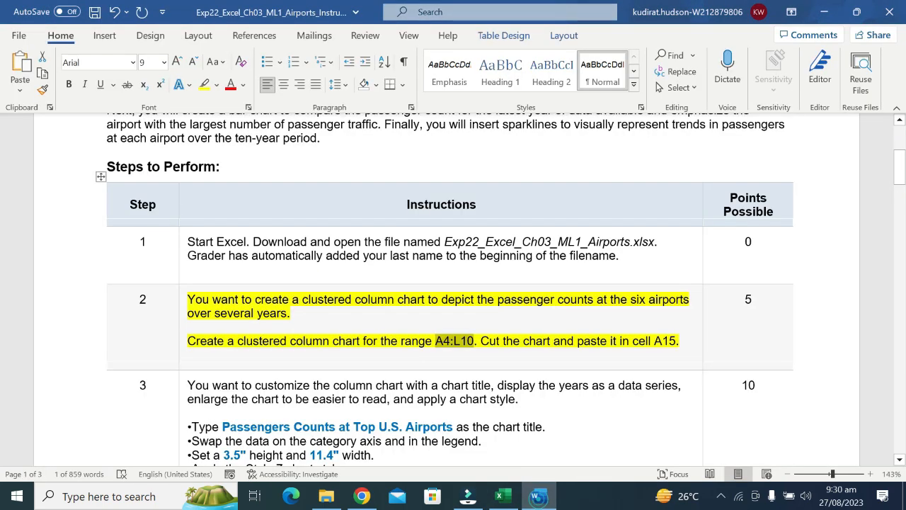
key("ctrl+z")
left_click(373, 397)
scroll(374, 391, "down", 2)
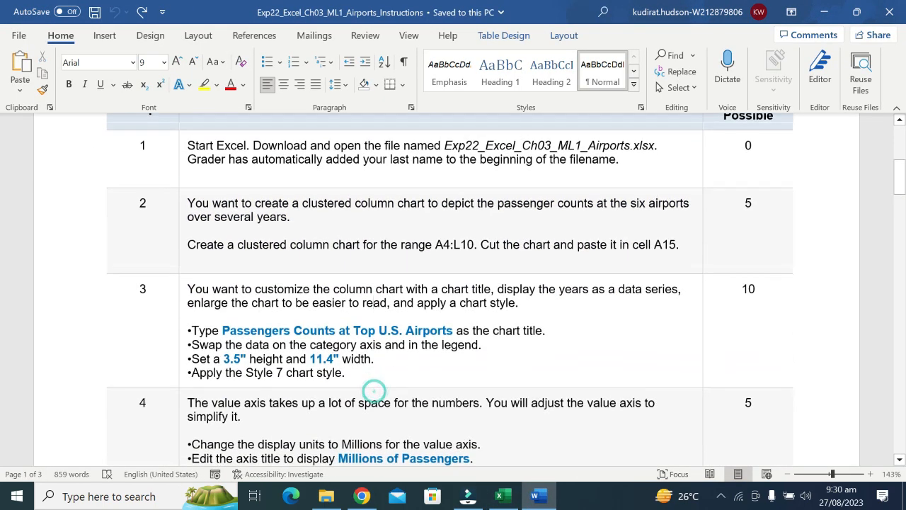
left_click_drag(187, 330, 345, 373)
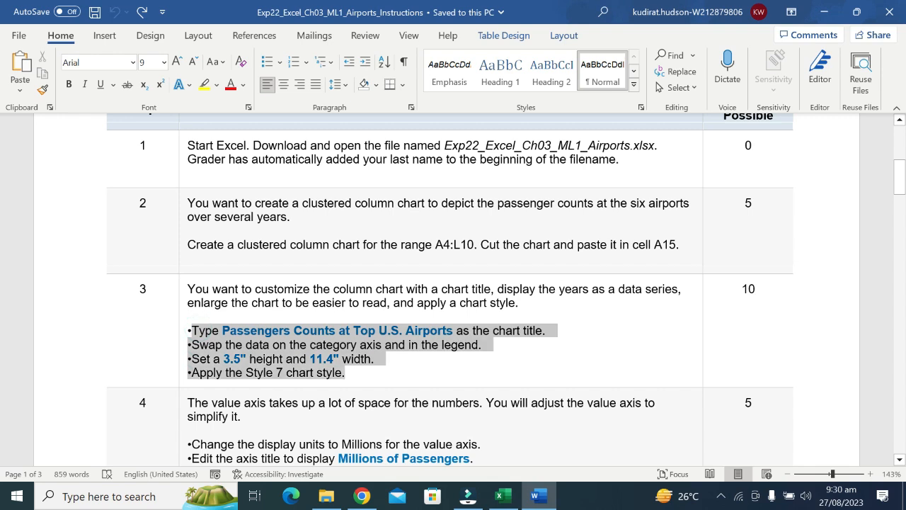
left_click(458, 352)
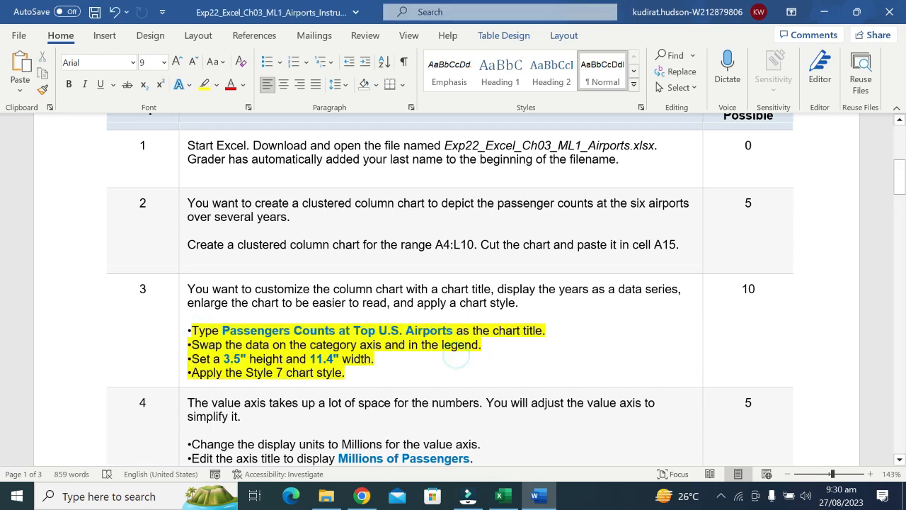
- Copy "Passengers Counts at Top U.S. Airports" from step 3 and paste it over the column chart's title in Excel
left_click_drag(191, 330, 543, 331)
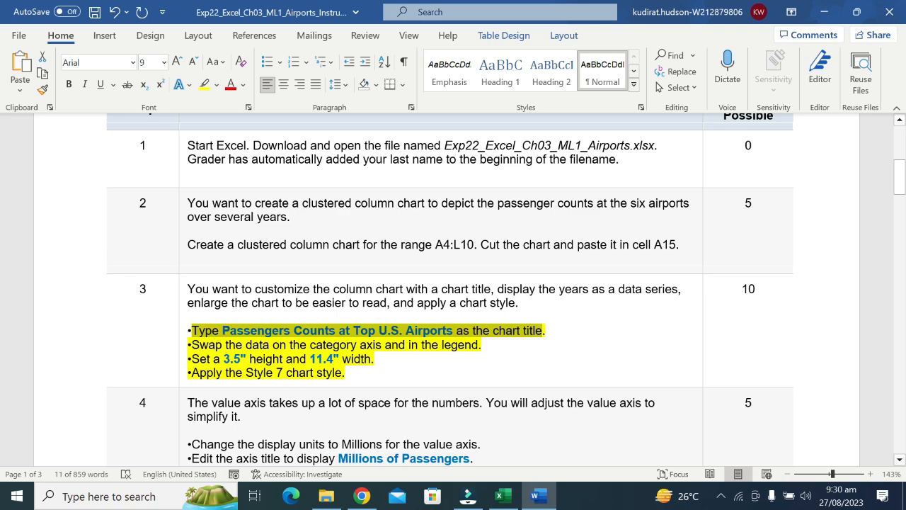
left_click_drag(222, 331, 452, 330)
key("ctrl+c")
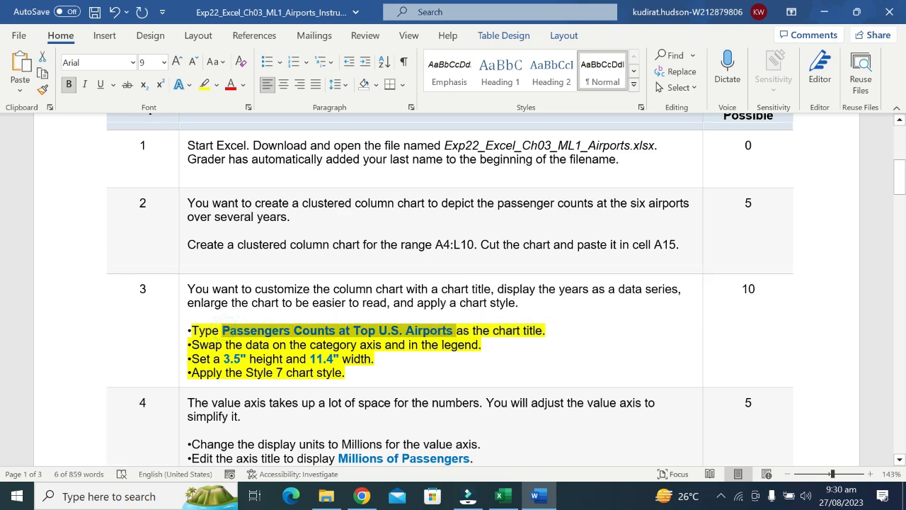
left_click(501, 495)
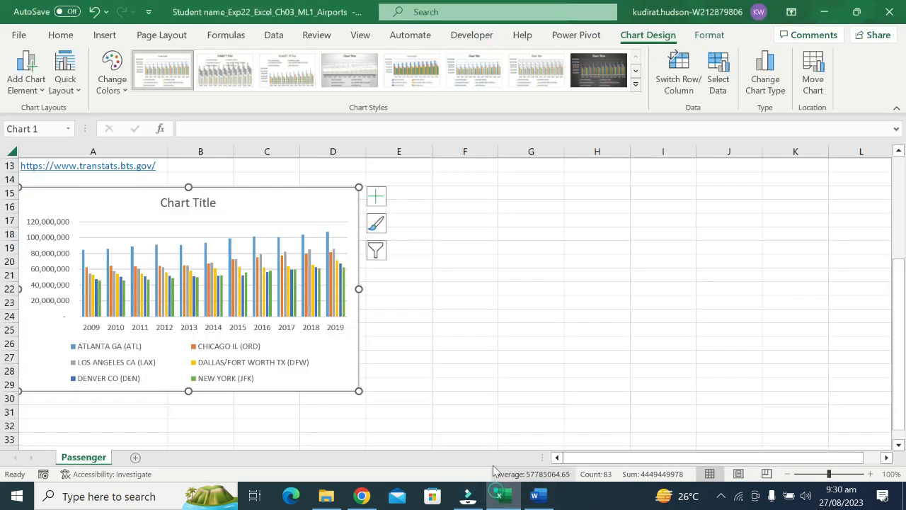
left_click(193, 201)
double_click(213, 203)
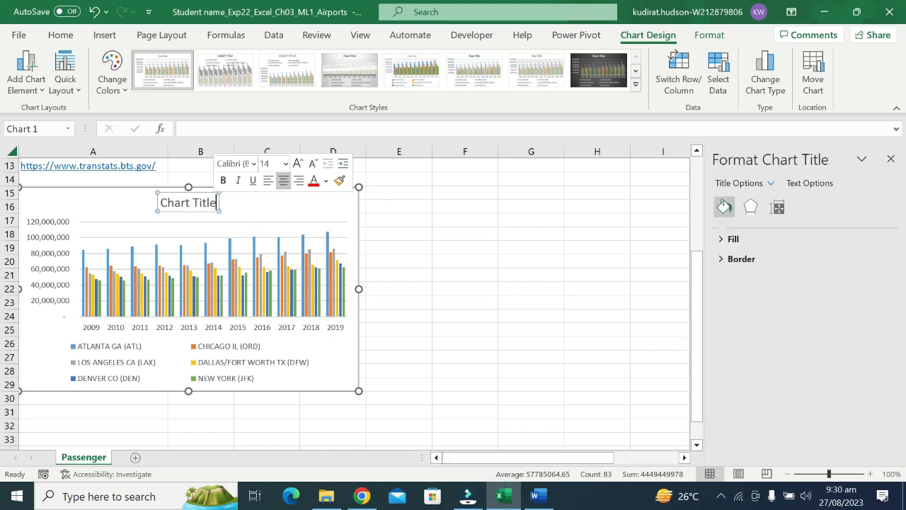
triple_click(216, 204)
key("ctrl+v")
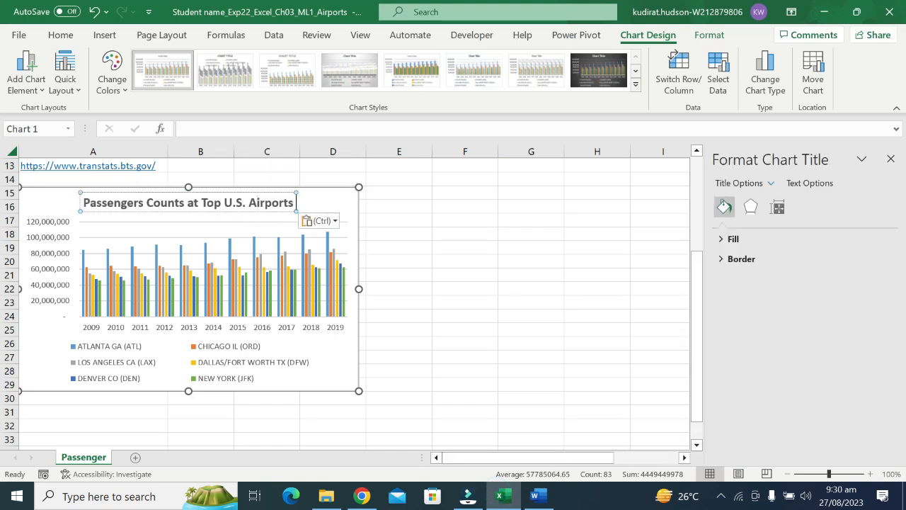
key("Return")
- Review the data swap bullet in Word and switch the chart's rows and columns in Excel, making the years the legend series
left_click(535, 495)
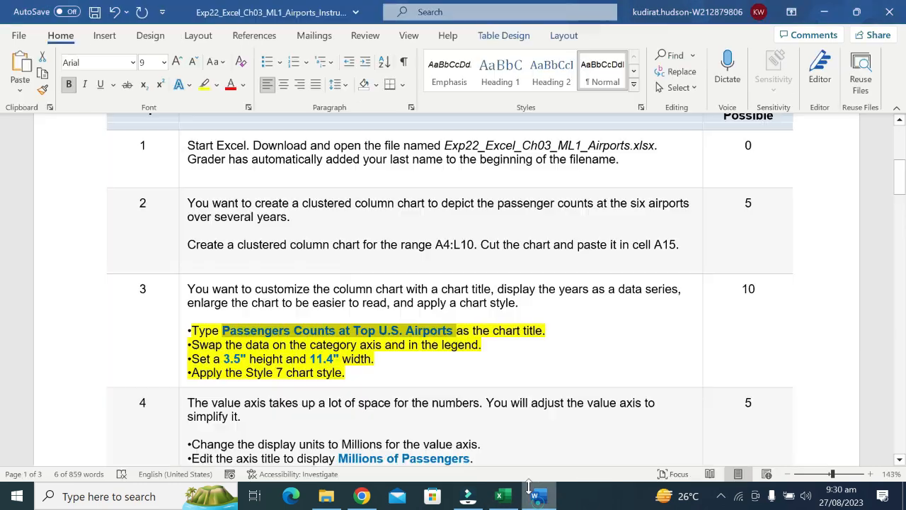
left_click(300, 351)
left_click_drag(189, 345, 480, 344)
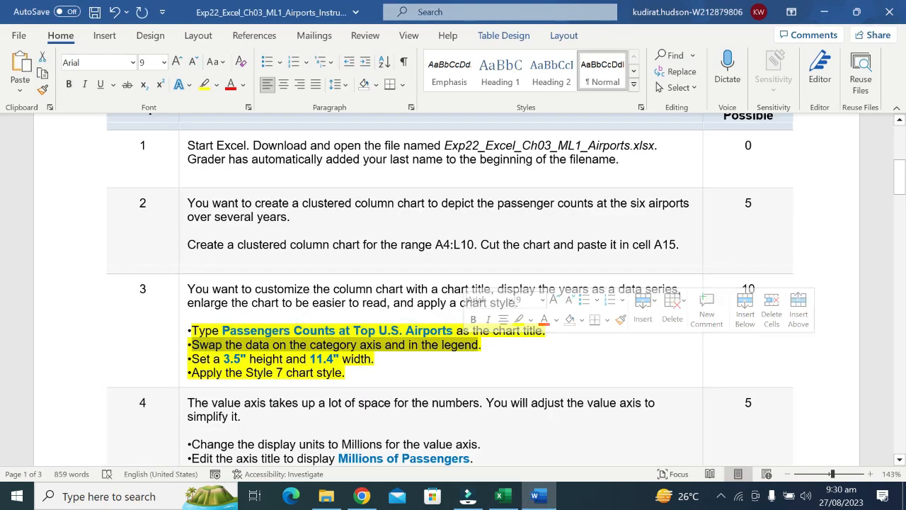
left_click(500, 495)
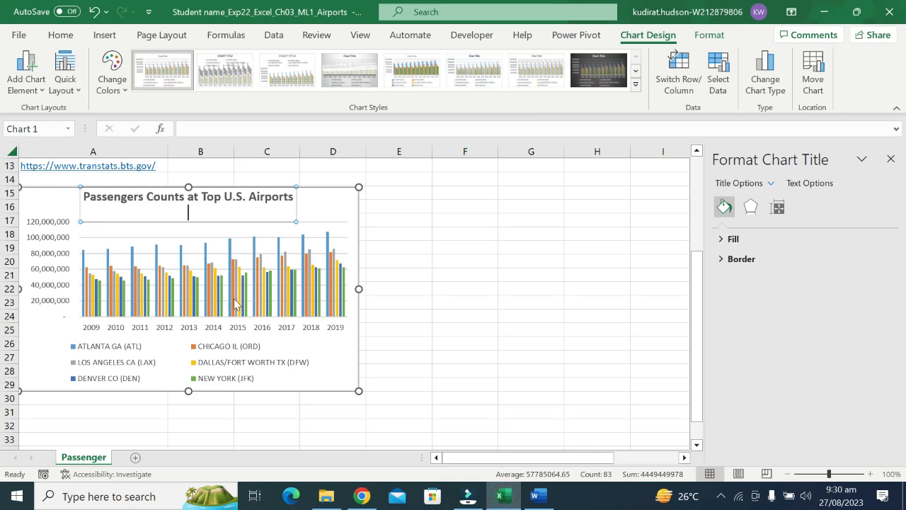
left_click(226, 364)
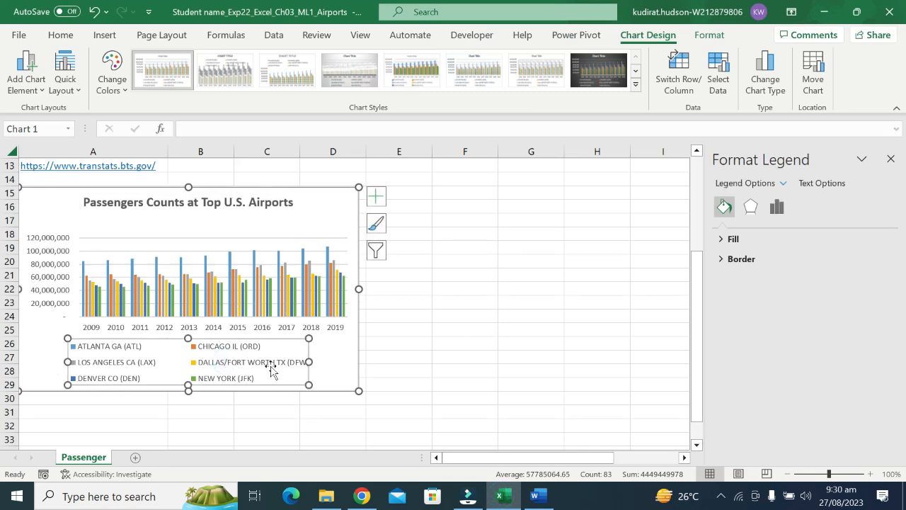
left_click(718, 71)
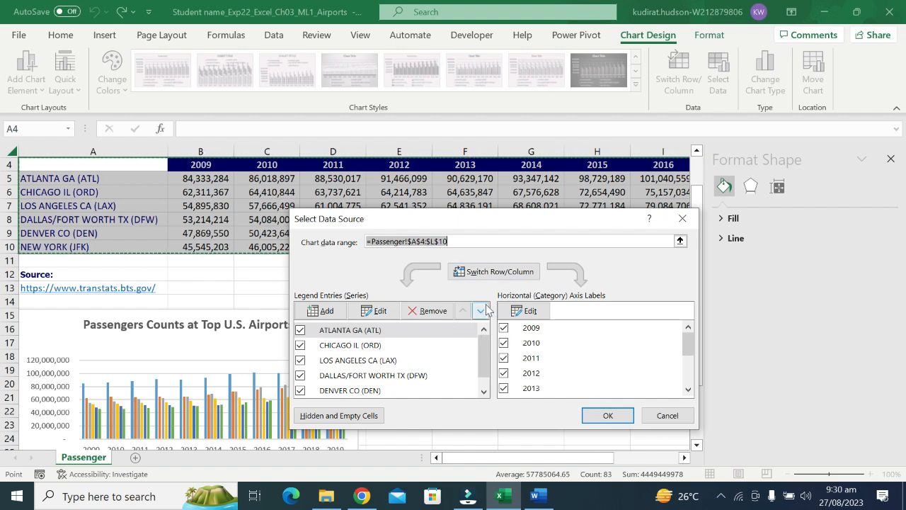
left_click(509, 272)
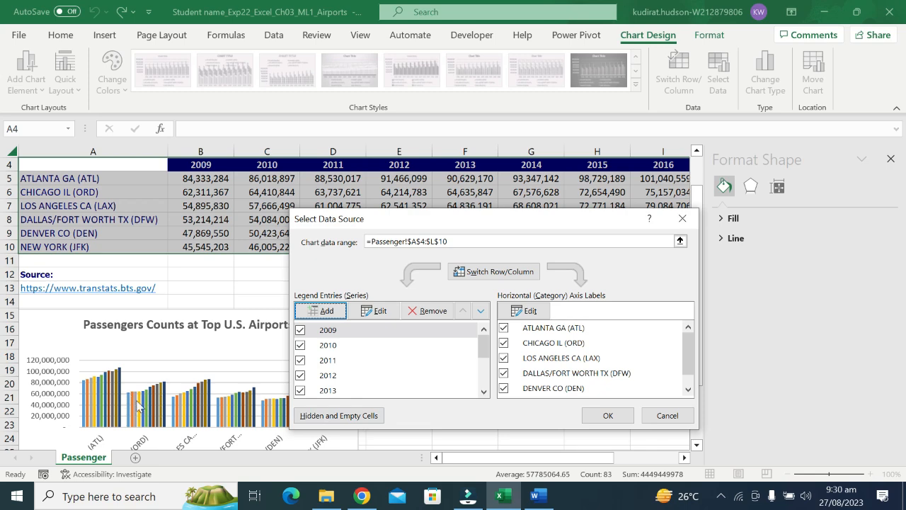
left_click(600, 415)
scroll(590, 407, "down", 4)
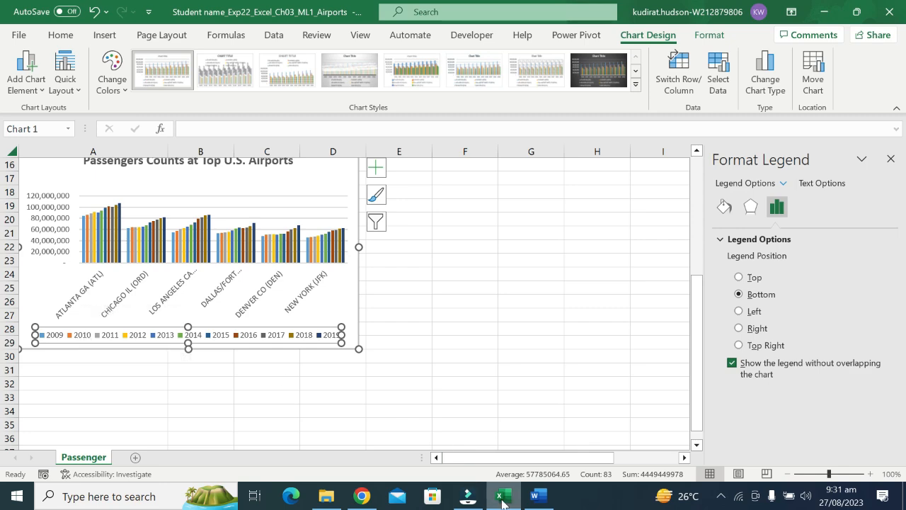
- Switch to Word, mark the step 3 bullet about the chart's height and width for reading, and return to Excel
left_click(534, 495)
scroll(449, 283, "down", 3)
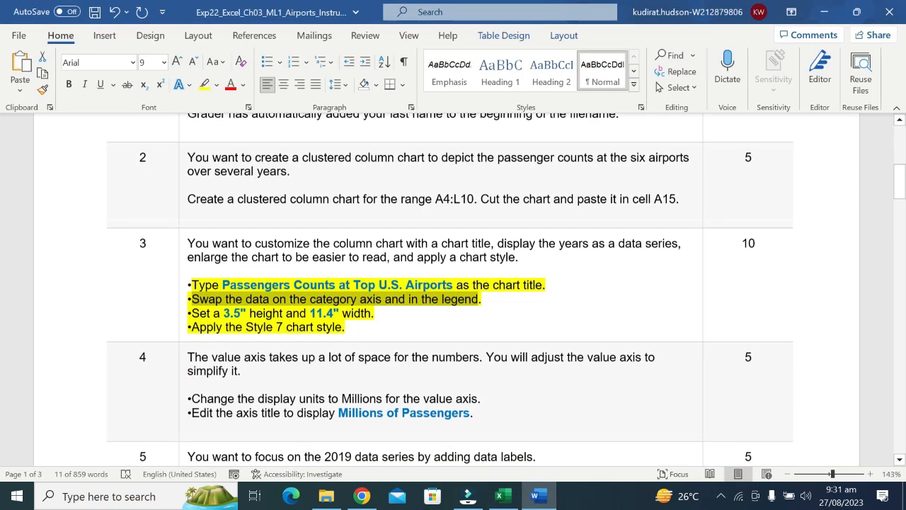
left_click_drag(192, 262, 371, 264)
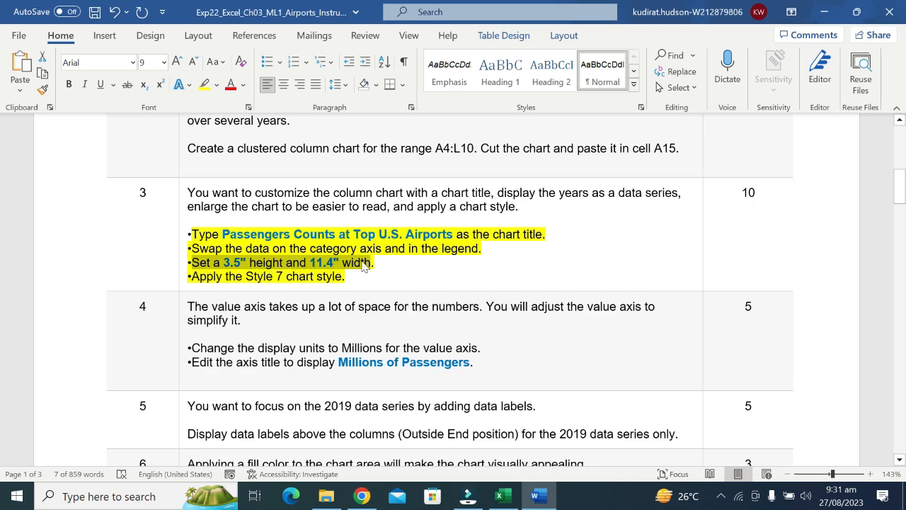
left_click(515, 500)
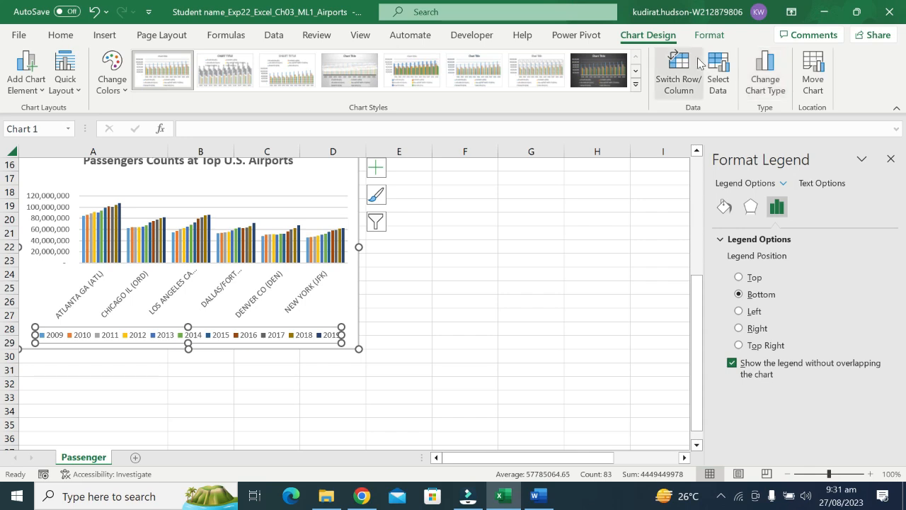
- Select the whole chart area of the passenger column chart and set its height to 3.5 cm, checking the Word instructions for the value
left_click(711, 37)
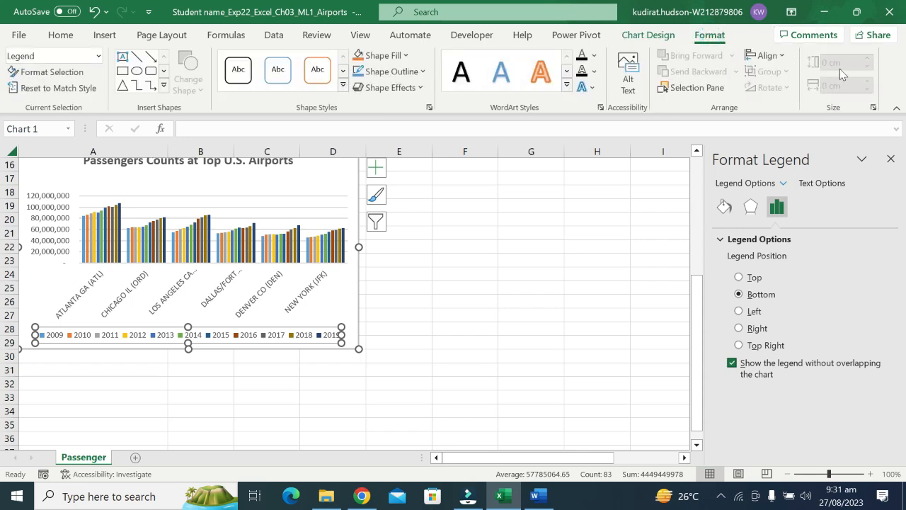
left_click(310, 278)
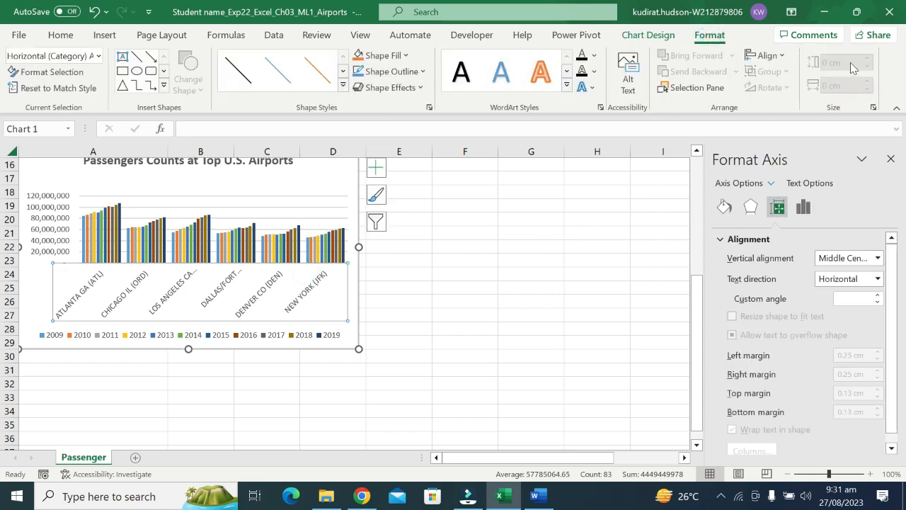
left_click(289, 213)
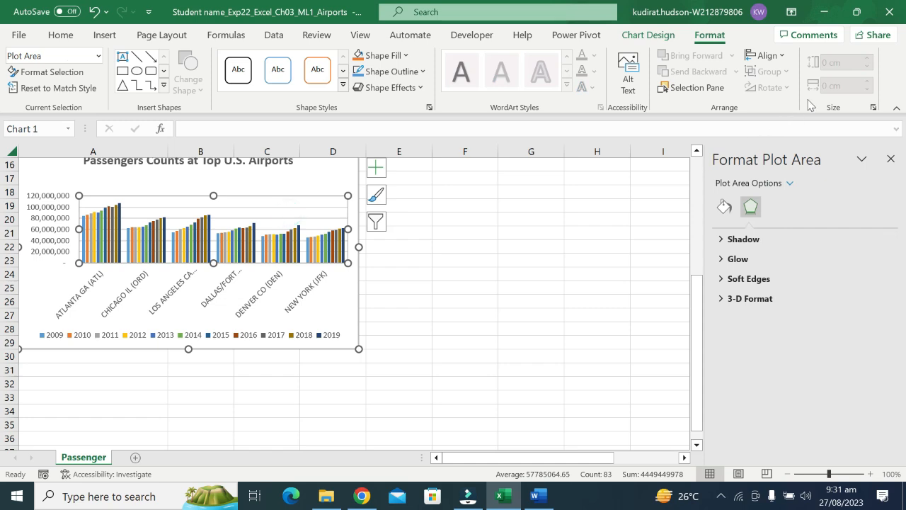
left_click(529, 293)
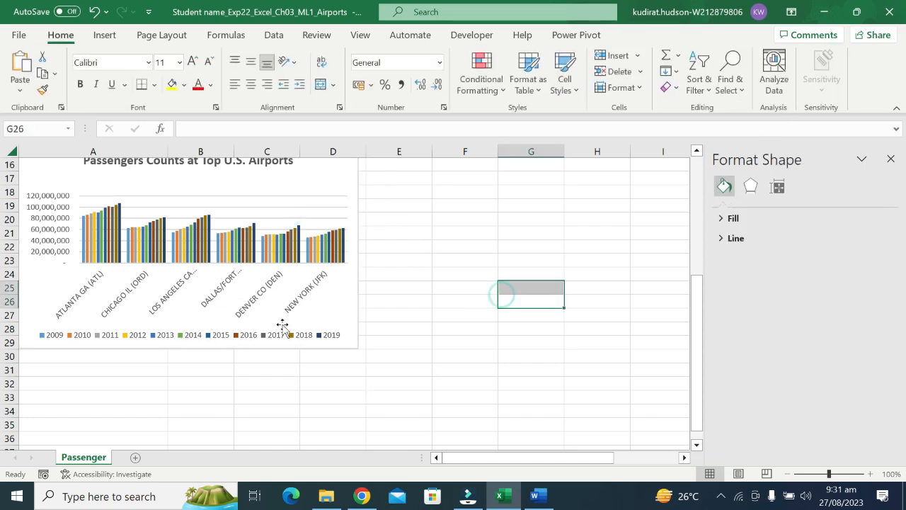
left_click(248, 182)
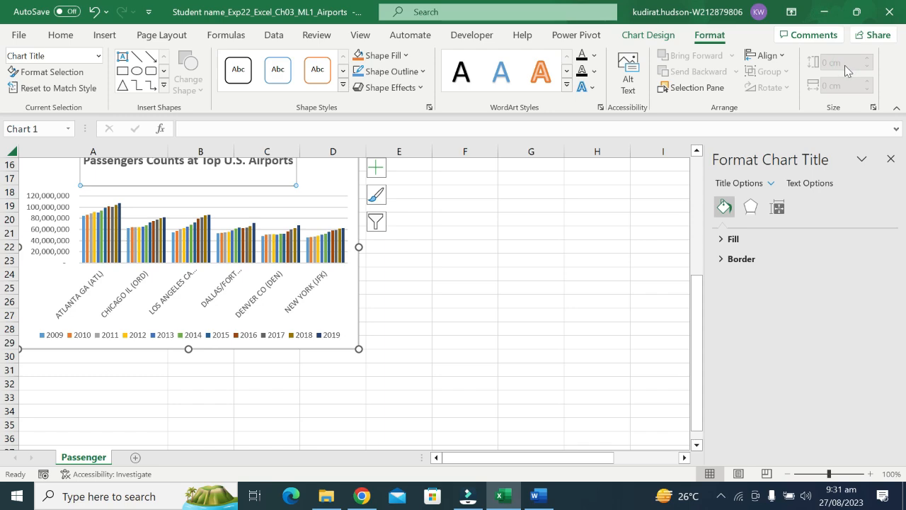
scroll(843, 84, "up", 1)
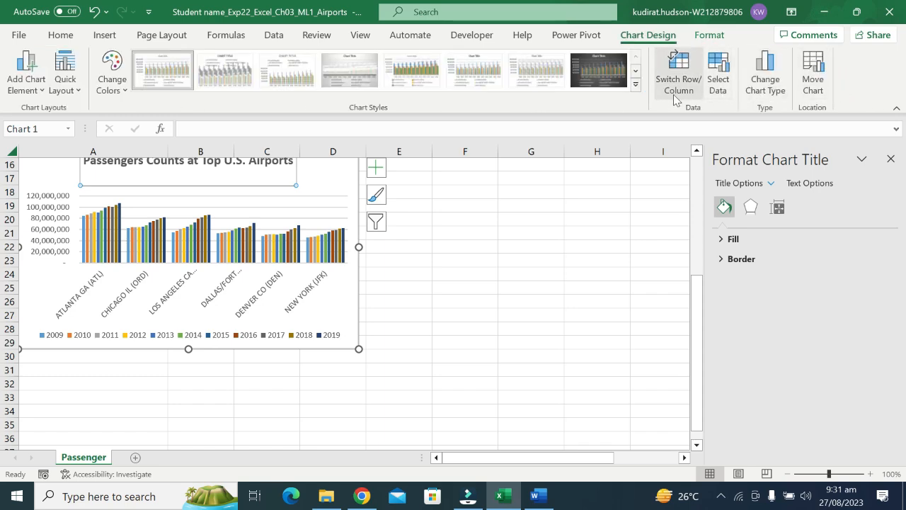
left_click(709, 35)
scroll(509, 315, "up", 4)
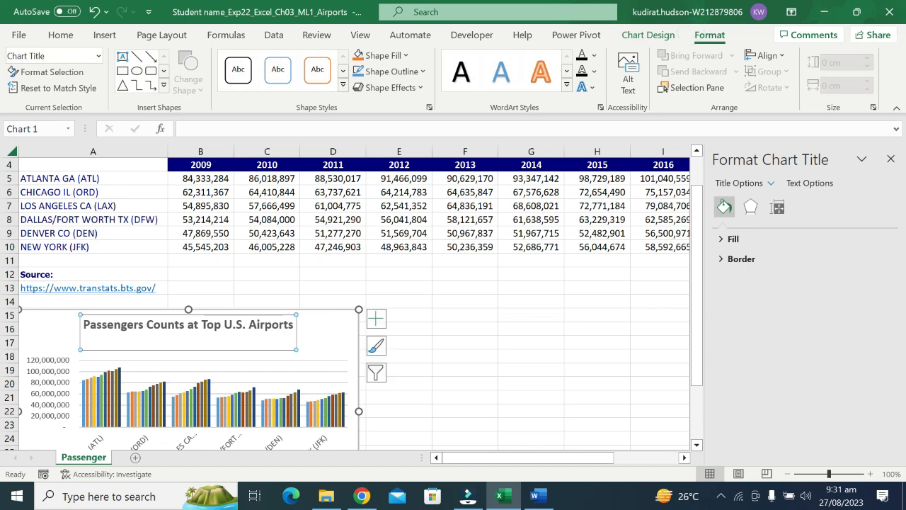
left_click(328, 331)
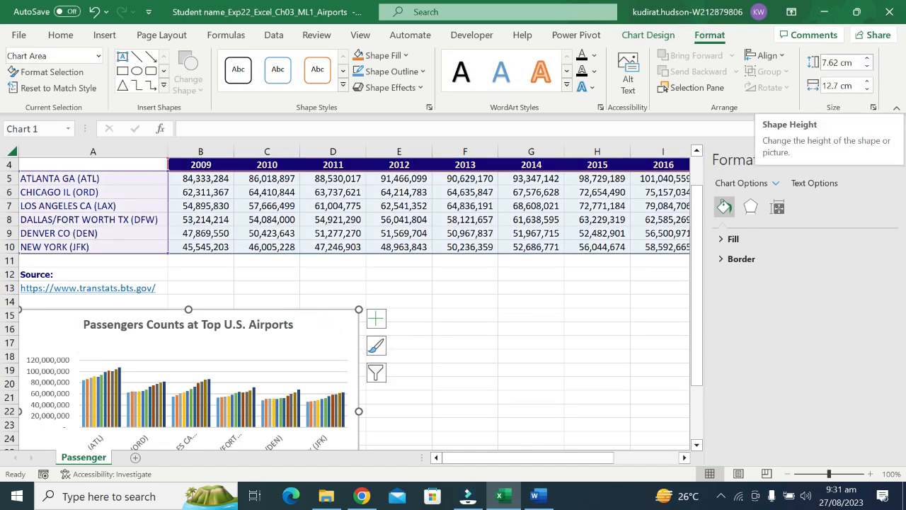
left_click(852, 62)
key("BackSpace")
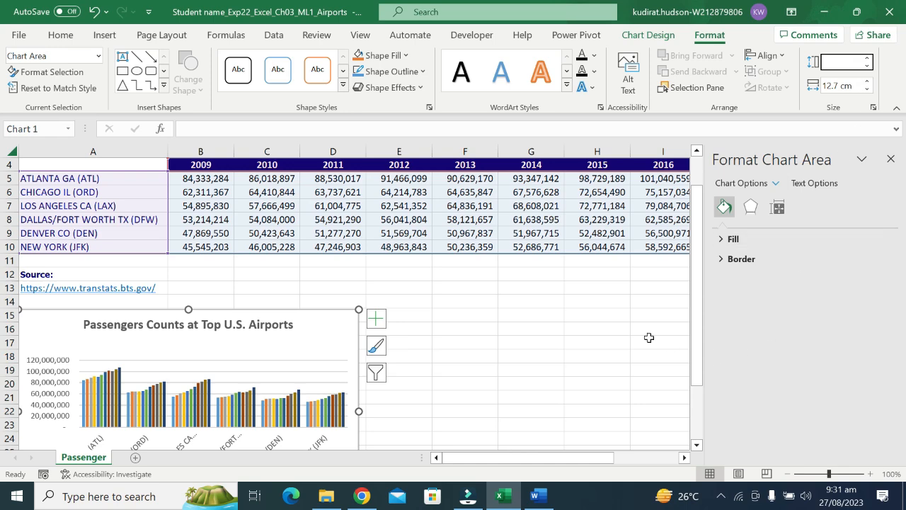
left_click(538, 496)
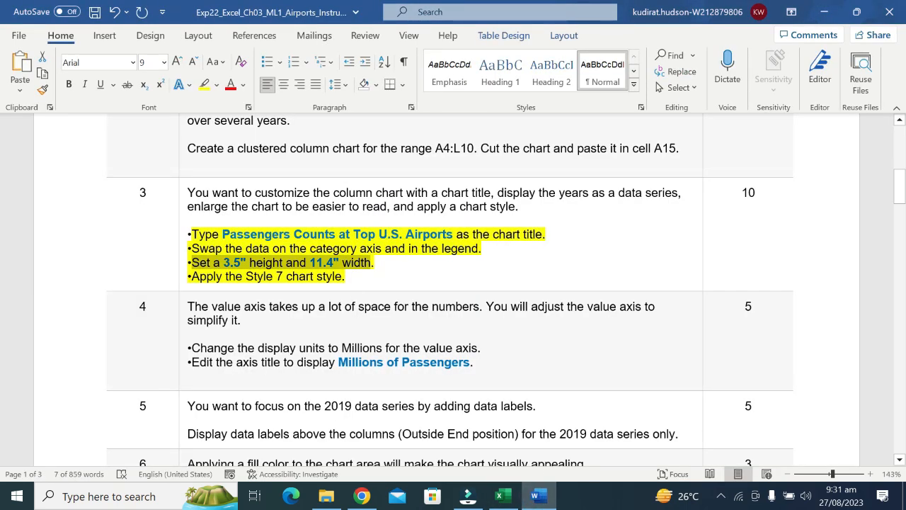
left_click(501, 495)
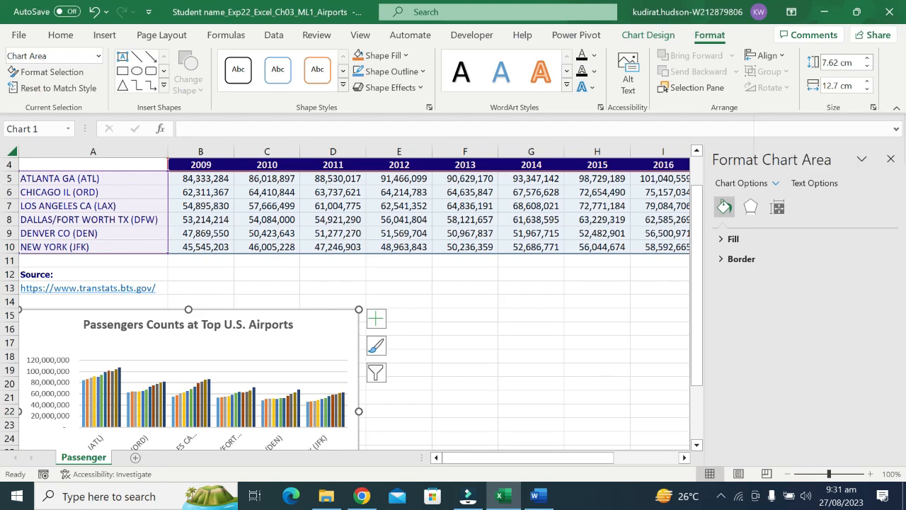
left_click(855, 62)
key("BackSpace")
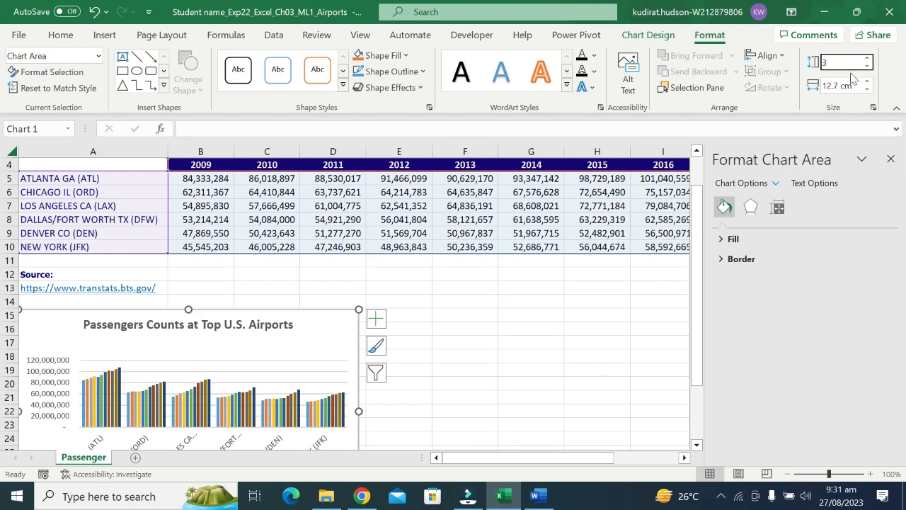
type("3.5")
key("Return")
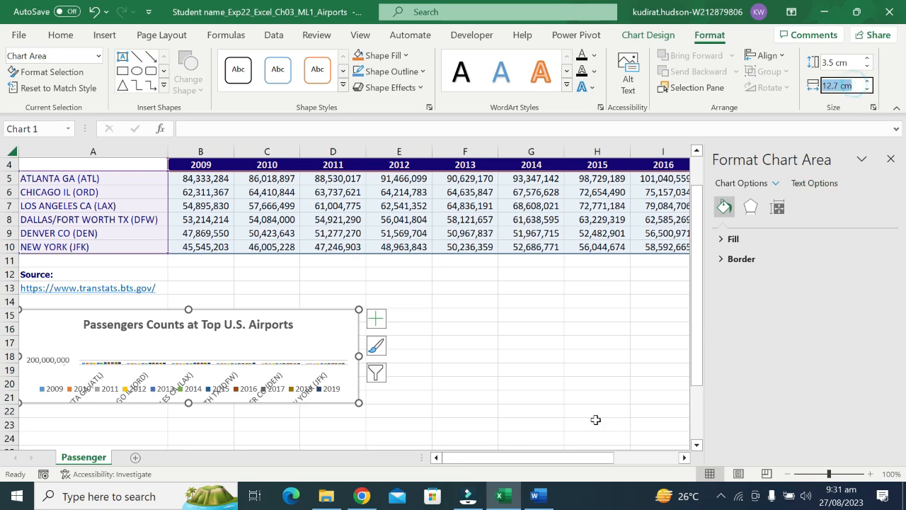
- Check the required width in the Word instructions and set the column chart's width to 11.4 cm in Excel
left_click(538, 498)
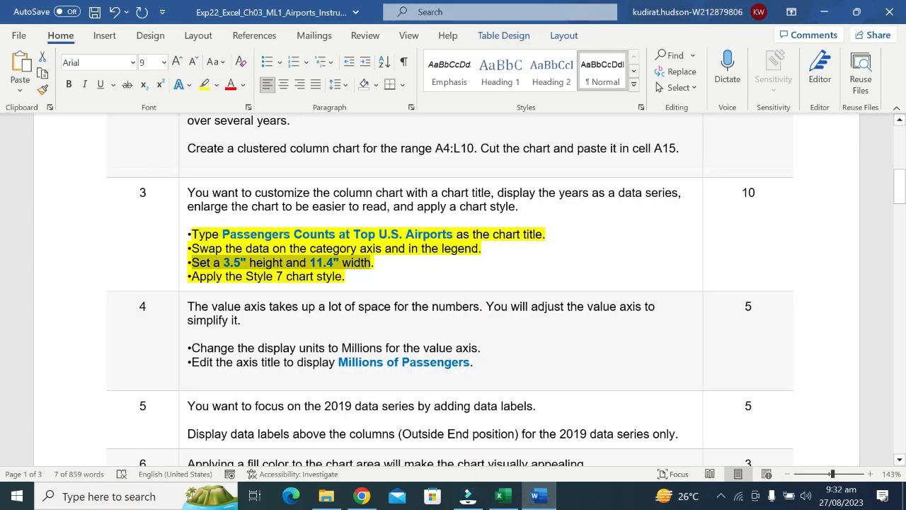
left_click(500, 496)
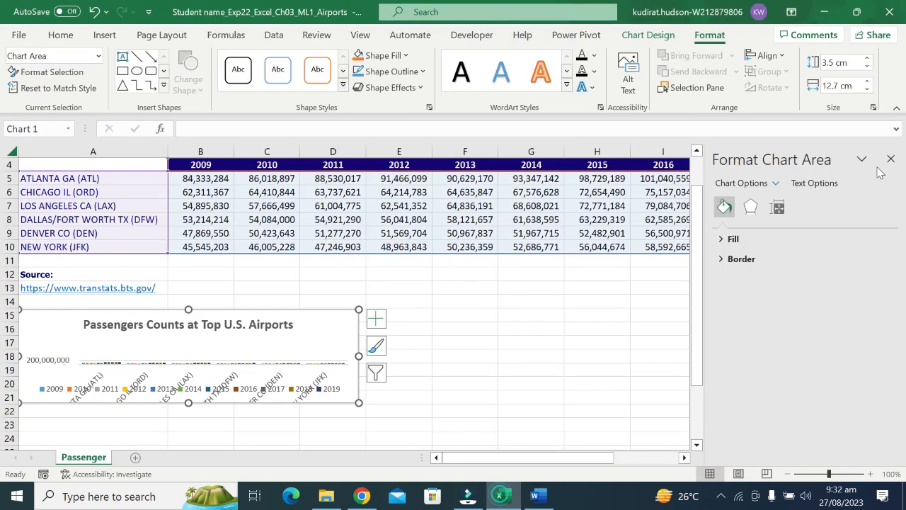
left_click(851, 86)
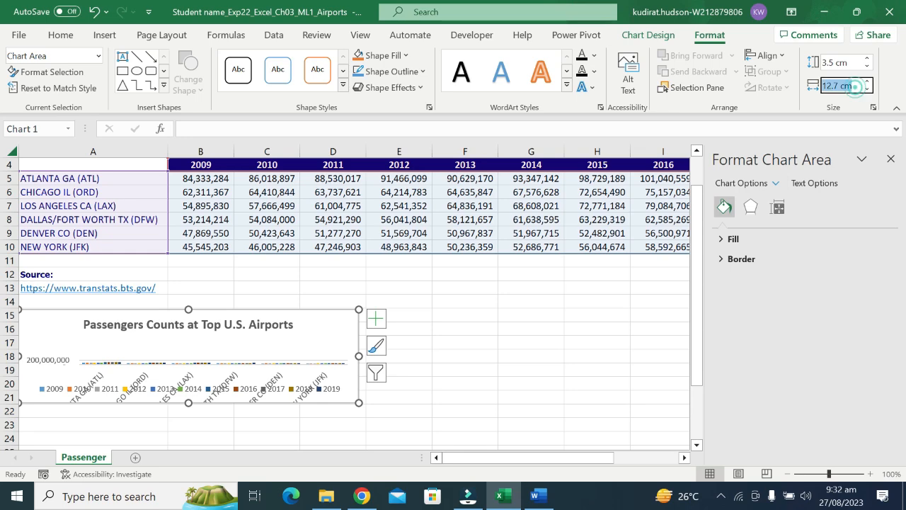
type("11.4")
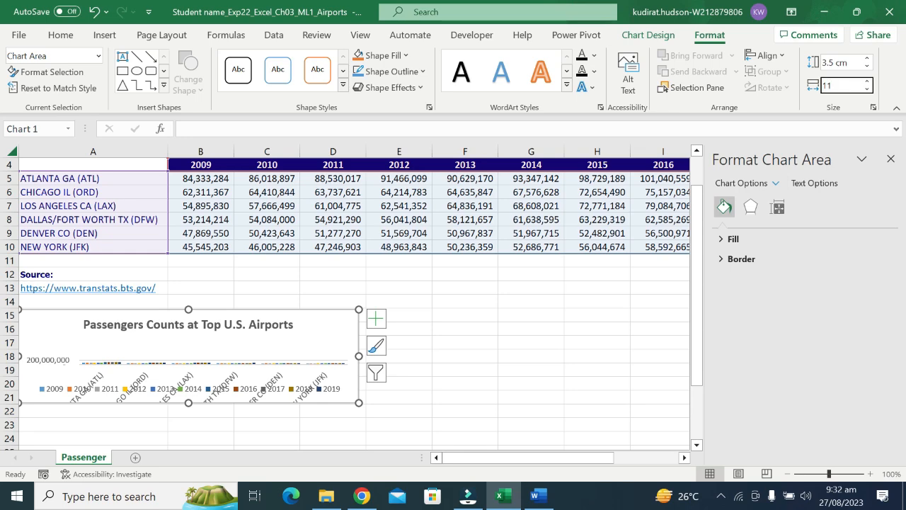
left_click(651, 330)
scroll(434, 421, "up", 1)
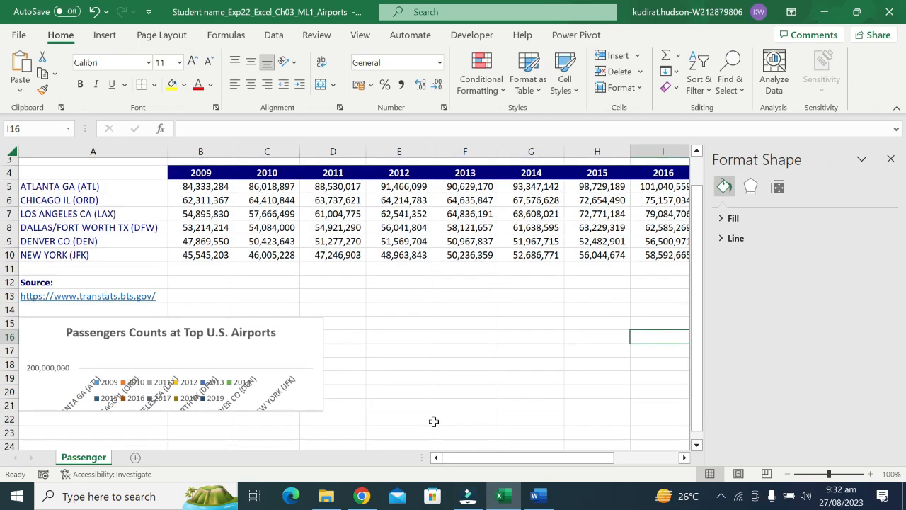
scroll(434, 421, "down", 2)
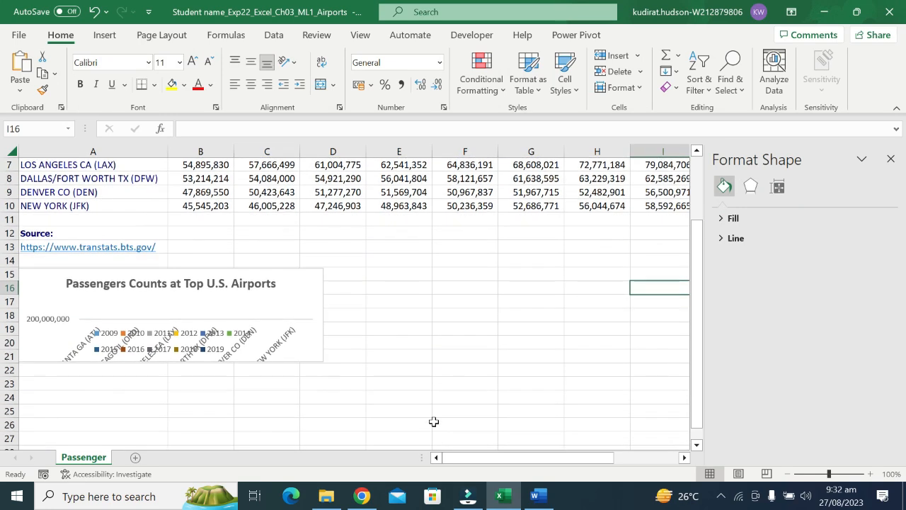
- Mark the chart style bullet of step 3 in Word for reading and return to the Excel workbook
left_click(540, 496)
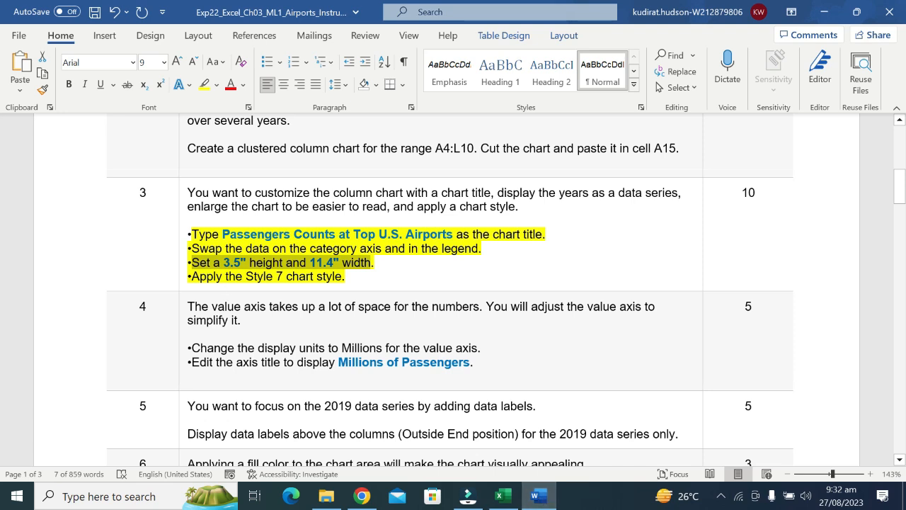
left_click_drag(208, 277, 341, 277)
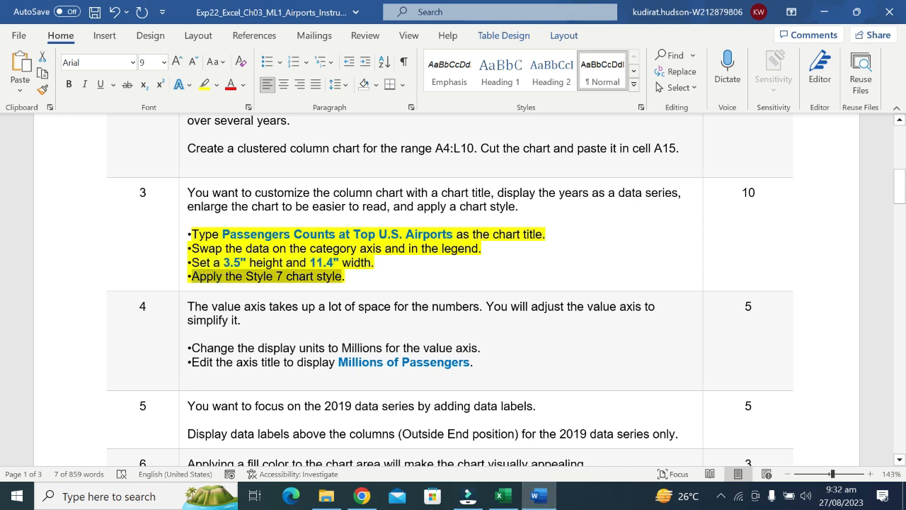
left_click(501, 495)
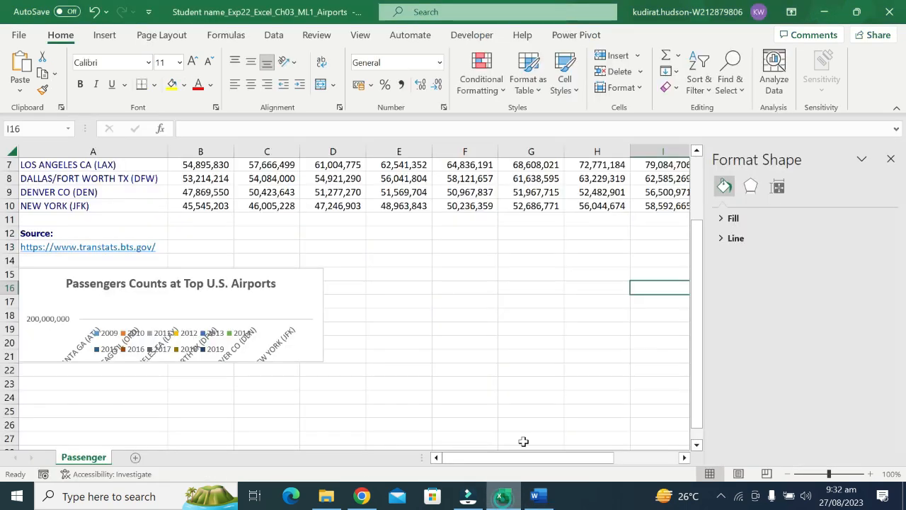
- Enlarge the column chart freehand from its lower corner so it covers about the range A15:E28
left_click(218, 313)
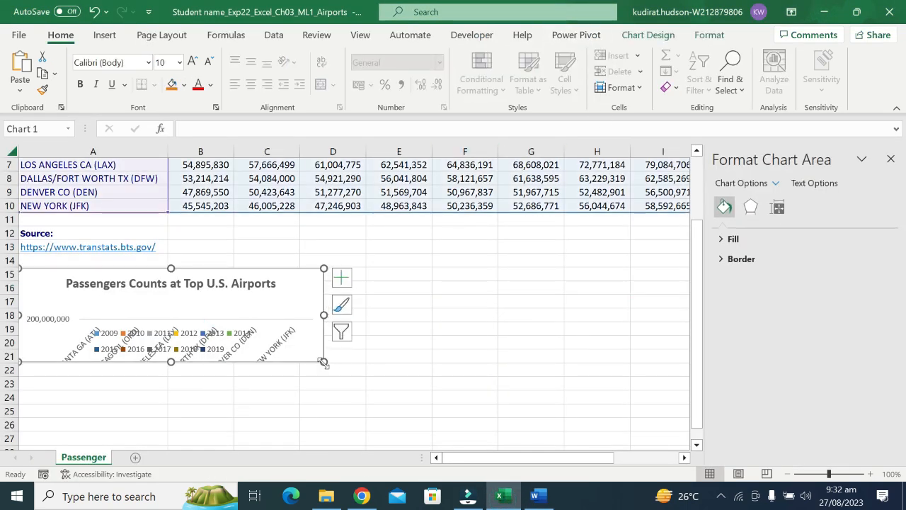
left_click_drag(323, 363, 335, 424)
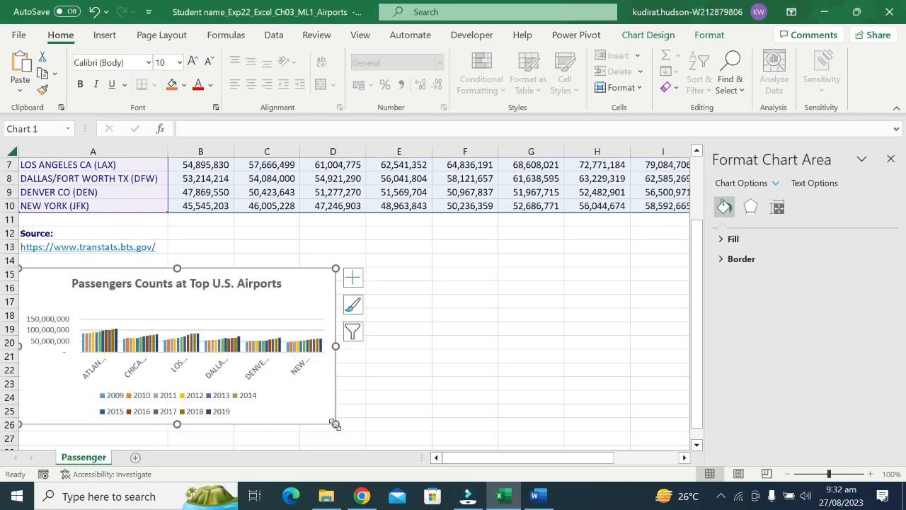
left_click_drag(337, 421, 425, 434)
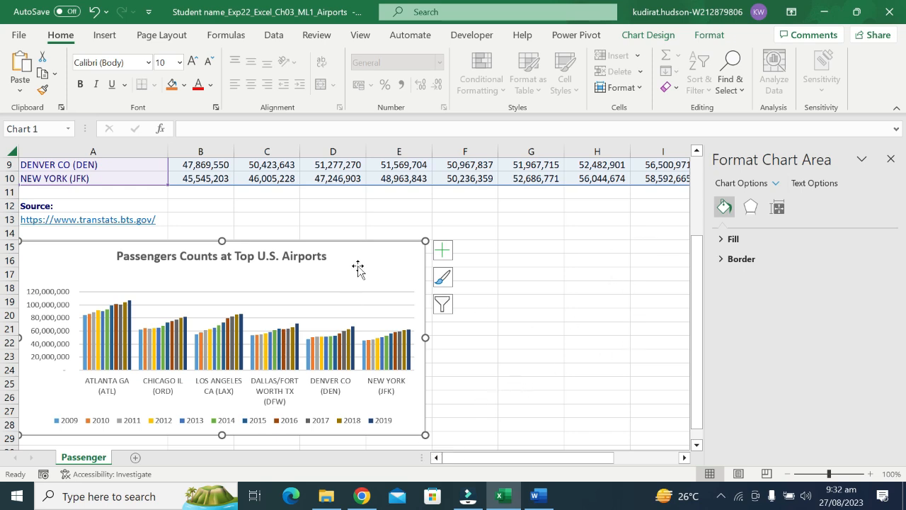
- Recheck the chart style bullet in Word and apply the Style 7 chart style to the column chart in Excel
left_click(547, 497)
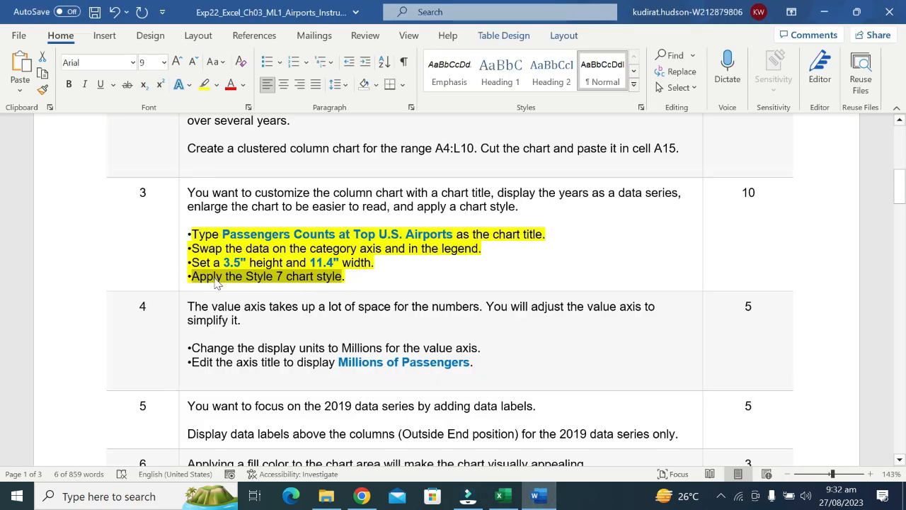
left_click(499, 496)
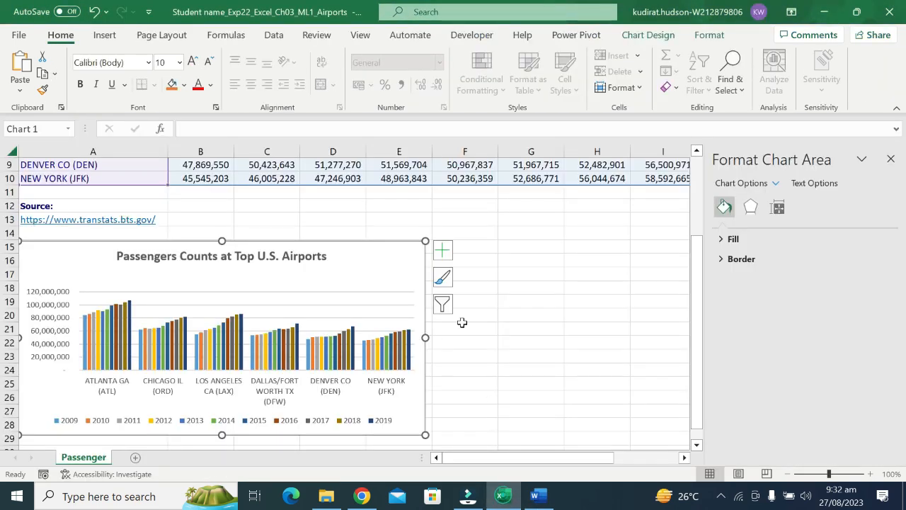
left_click(658, 35)
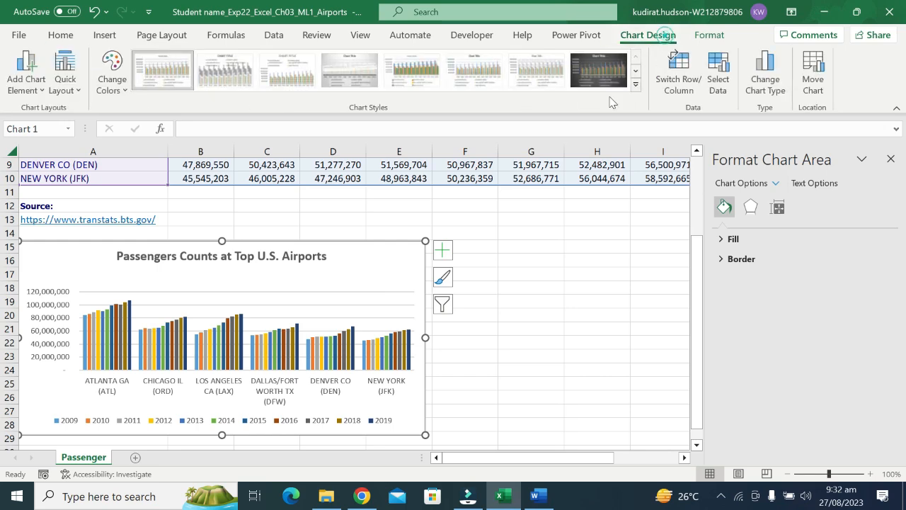
left_click(635, 96)
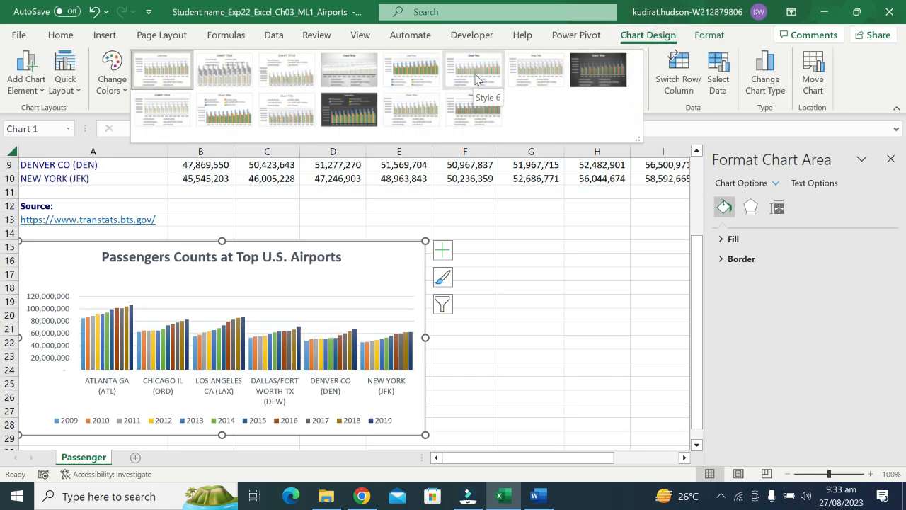
left_click(522, 82)
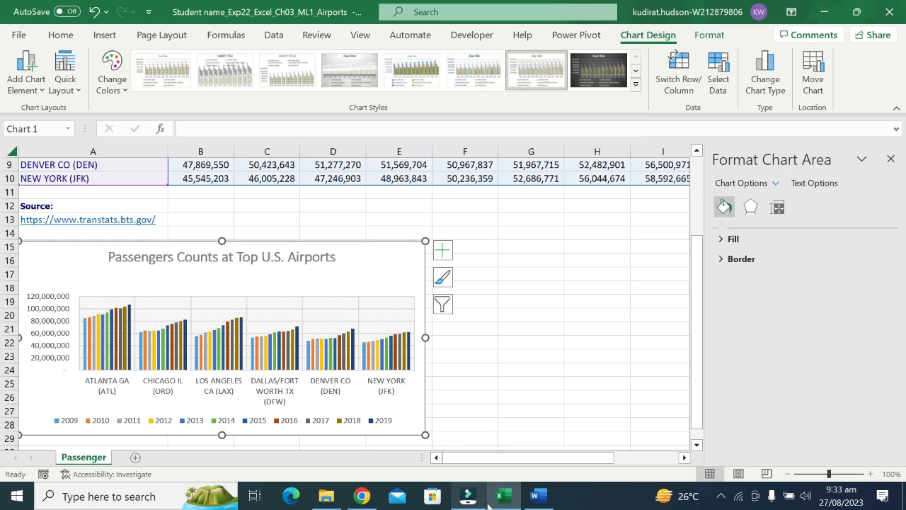
- Switch to Word and undo the yellow highlight on the four bullets of step 3
left_click(536, 495)
scroll(295, 357, "down", 3)
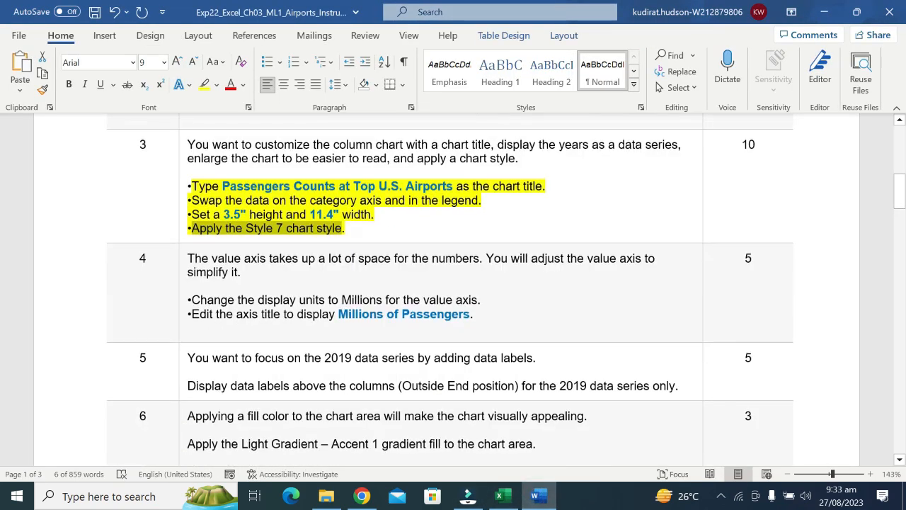
left_click(293, 353)
key("ctrl+z")
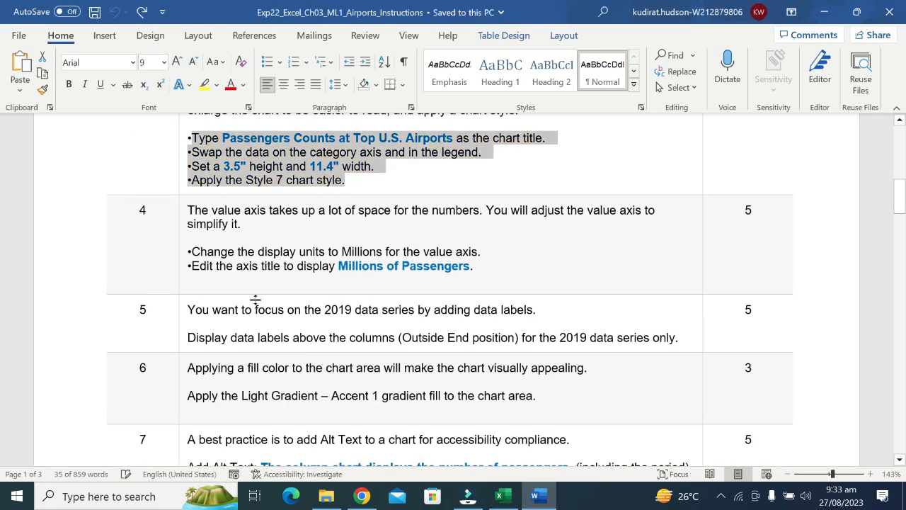
- Highlight the two bullets of step 4 in yellow and mark the display units bullet for reading
left_click_drag(221, 252, 469, 267)
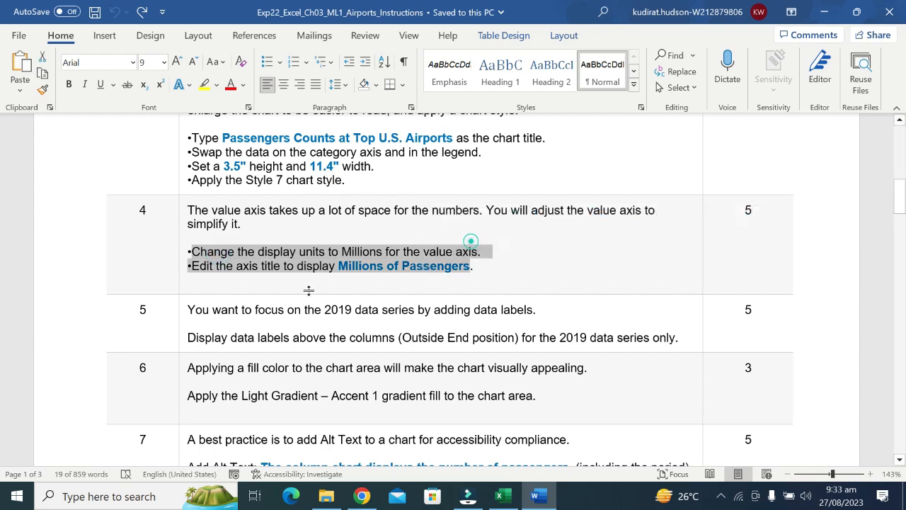
left_click_drag(210, 256, 448, 267)
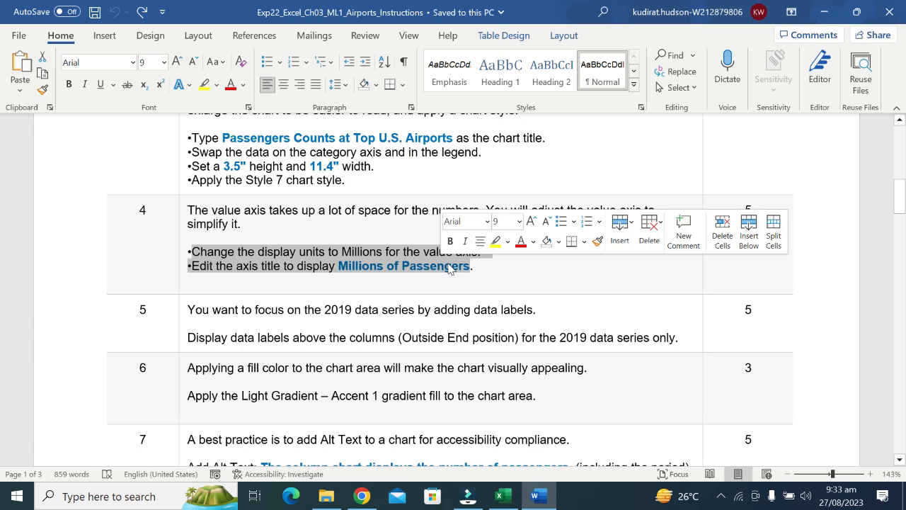
left_click(495, 240)
left_click(491, 244)
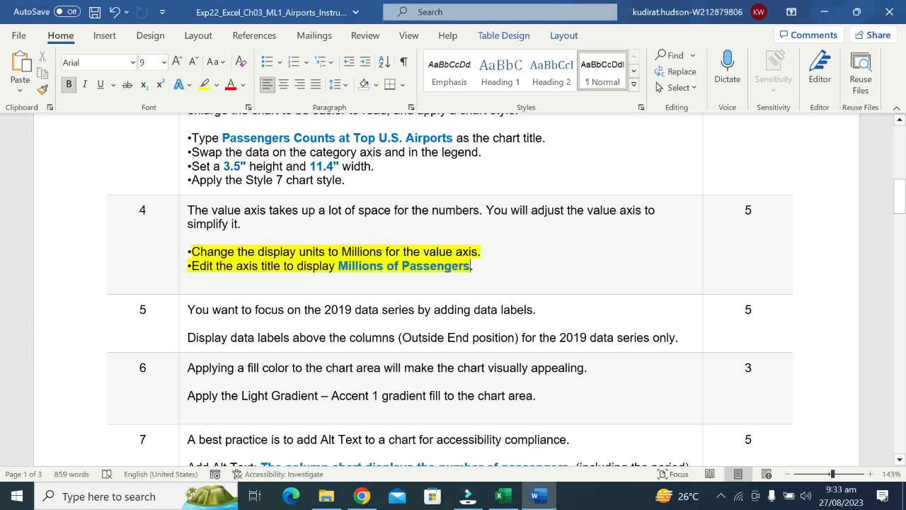
left_click_drag(188, 251, 469, 266)
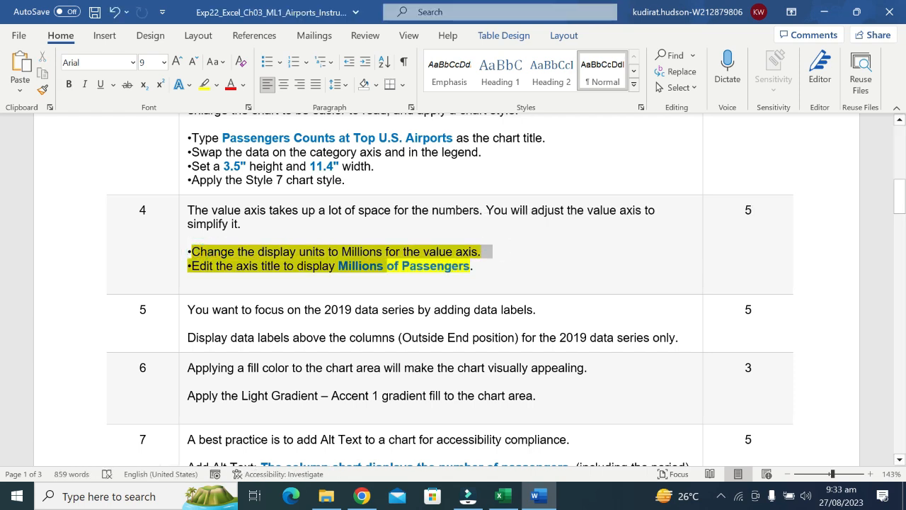
left_click_drag(342, 252, 477, 252)
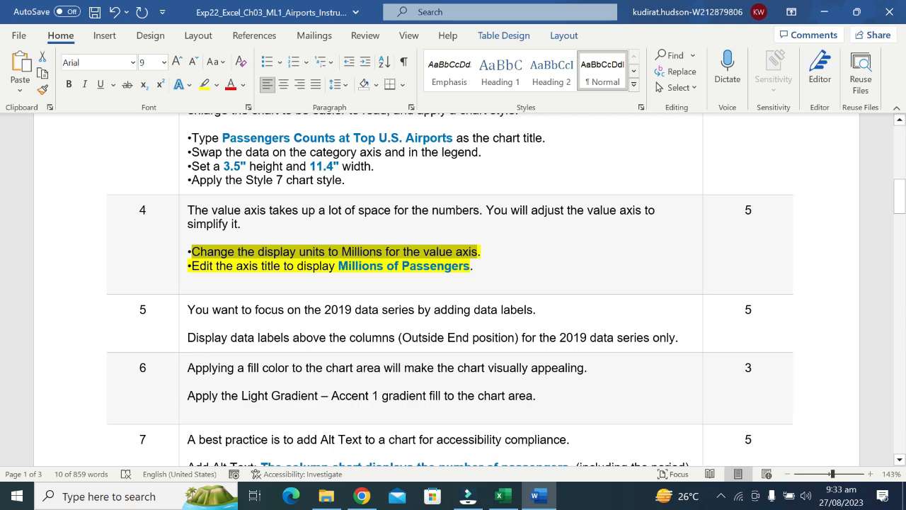
- Switch to Excel and set the display units of the column chart's value axis to Millions, rechecking the Word instruction
left_click(501, 495)
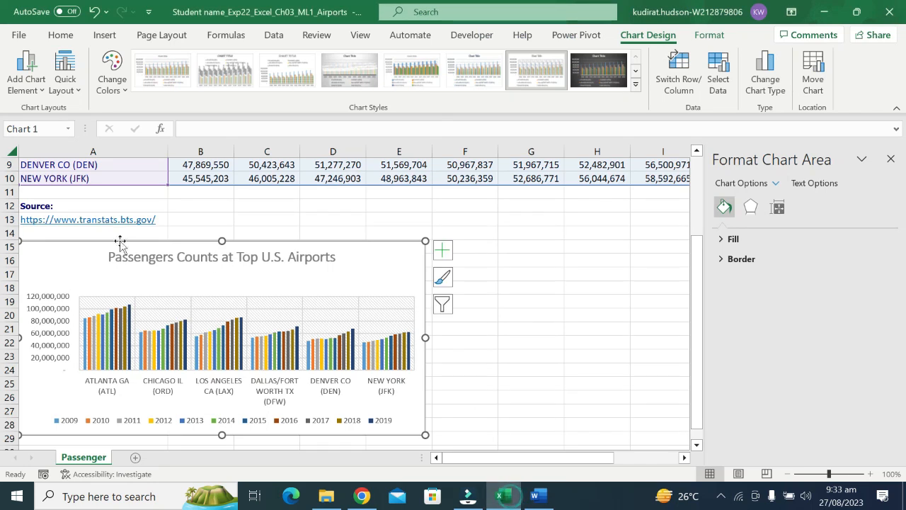
left_click(57, 326)
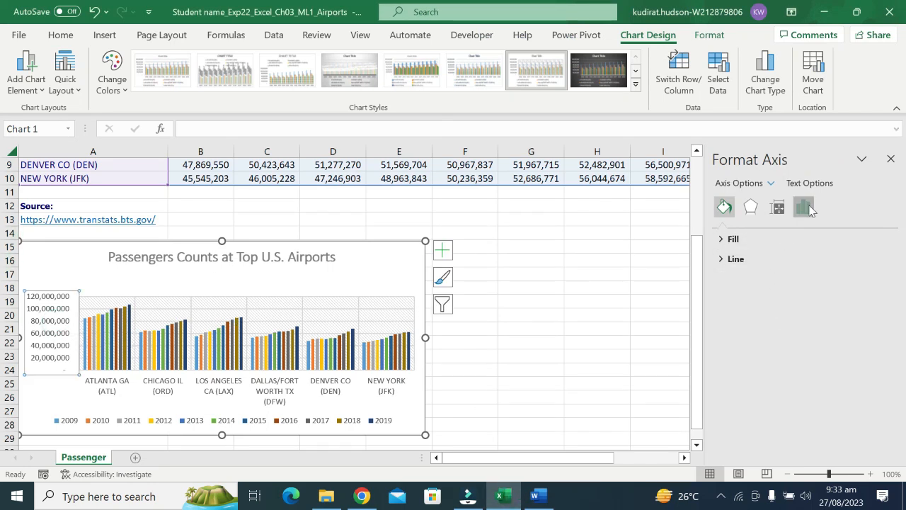
left_click(805, 206)
left_click(794, 239)
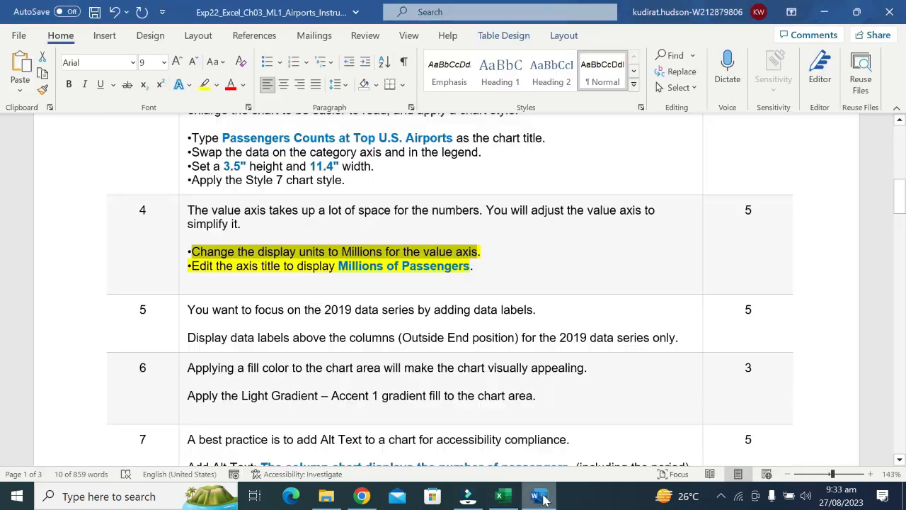
left_click(536, 496)
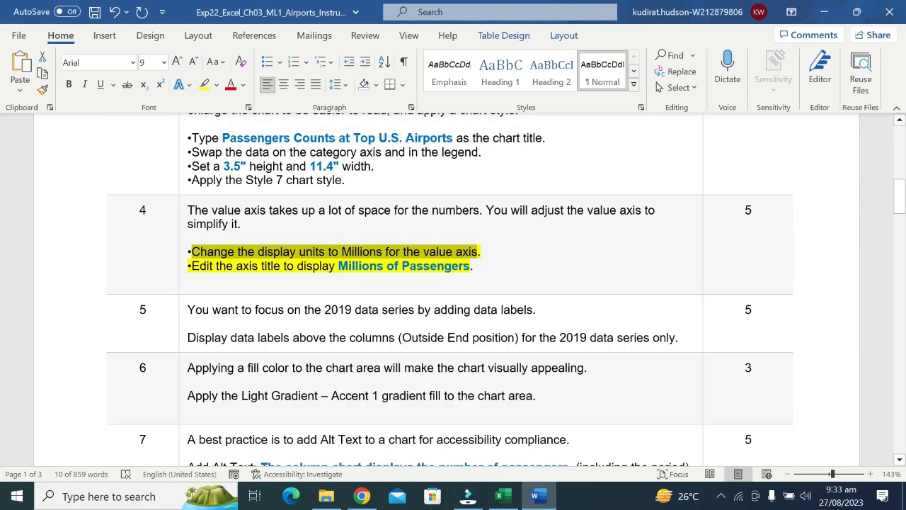
left_click(499, 495)
scroll(764, 397, "down", 1)
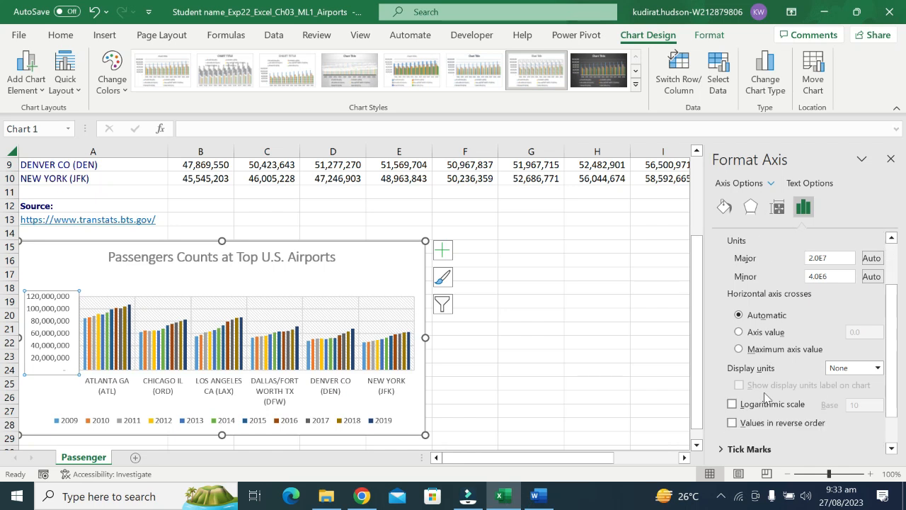
scroll(764, 397, "down", 1)
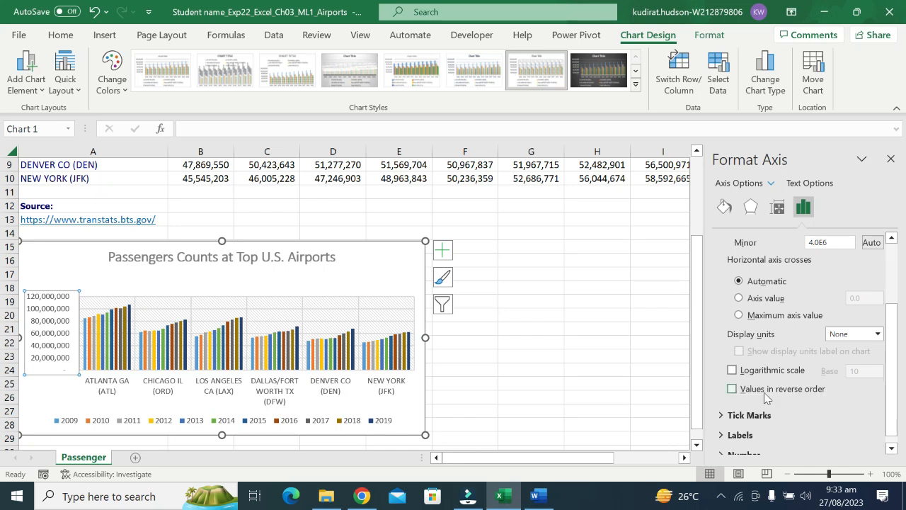
left_click(877, 334)
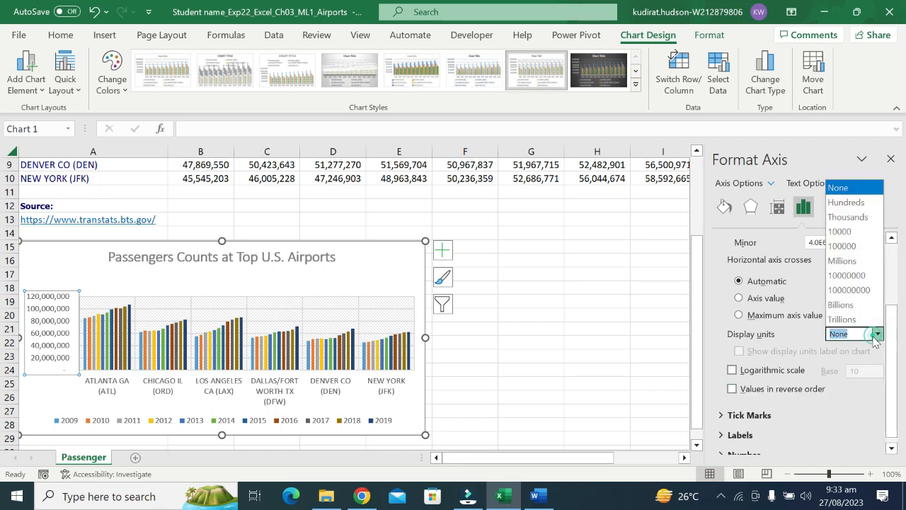
left_click(842, 260)
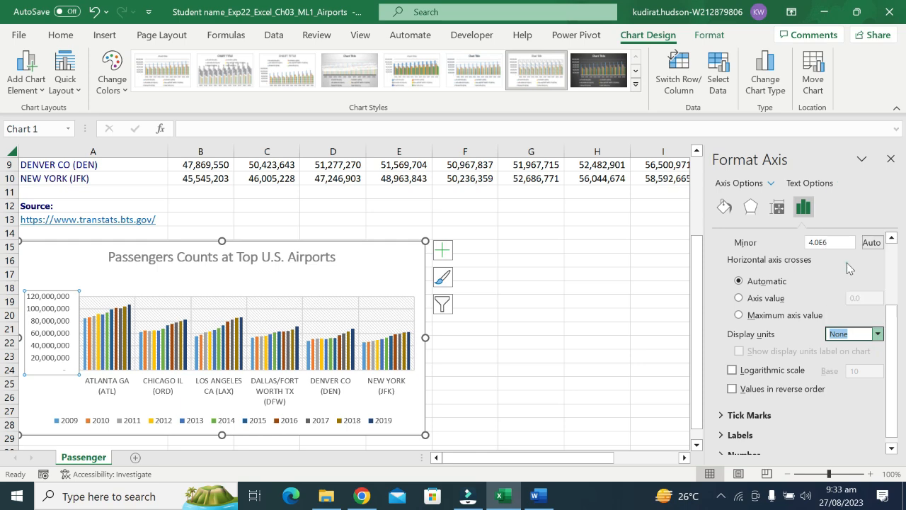
- Switch to Word, mark the axis title bullet of step 4 for reading and copy the text "Millions of Passengers"
left_click(536, 495)
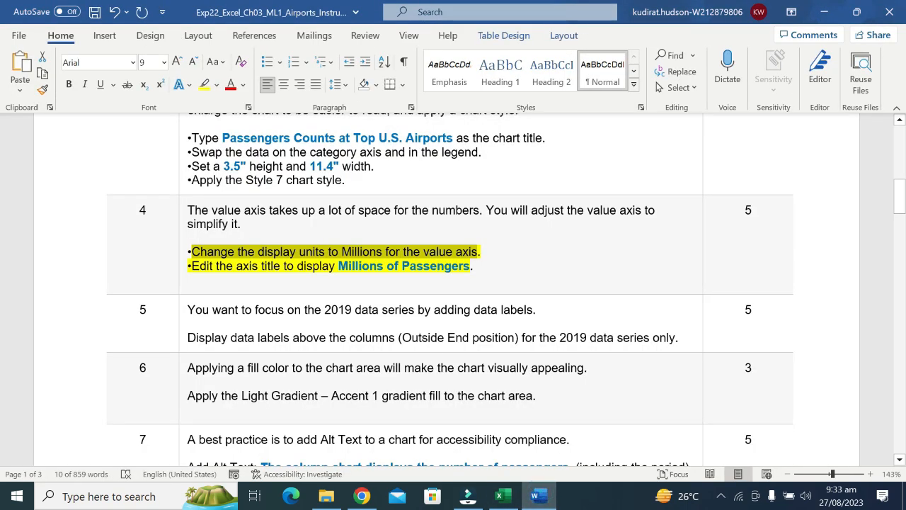
left_click_drag(192, 266, 470, 266)
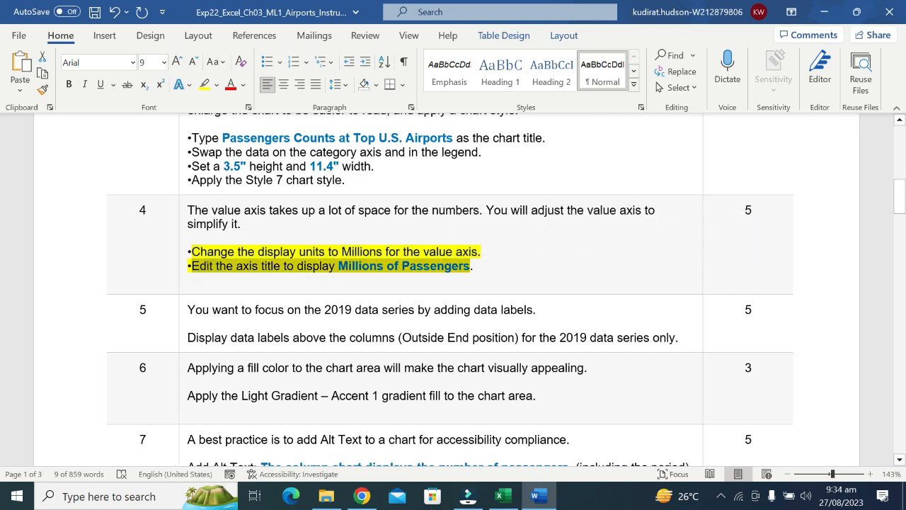
left_click(338, 266)
left_click_drag(338, 266, 470, 266)
key("ctrl+c")
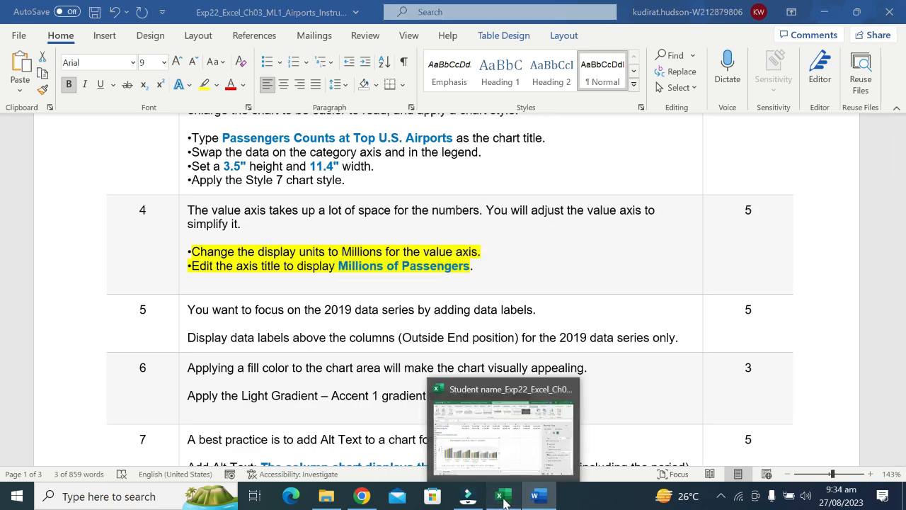
- Return to Excel and replace the value axis display units label with the copied text "Millions of Passengers"
left_click(504, 499)
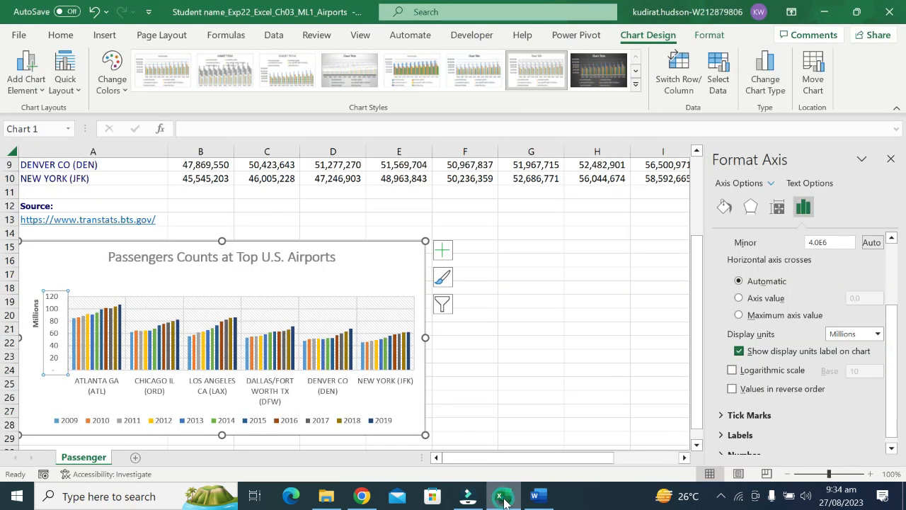
left_click(36, 315)
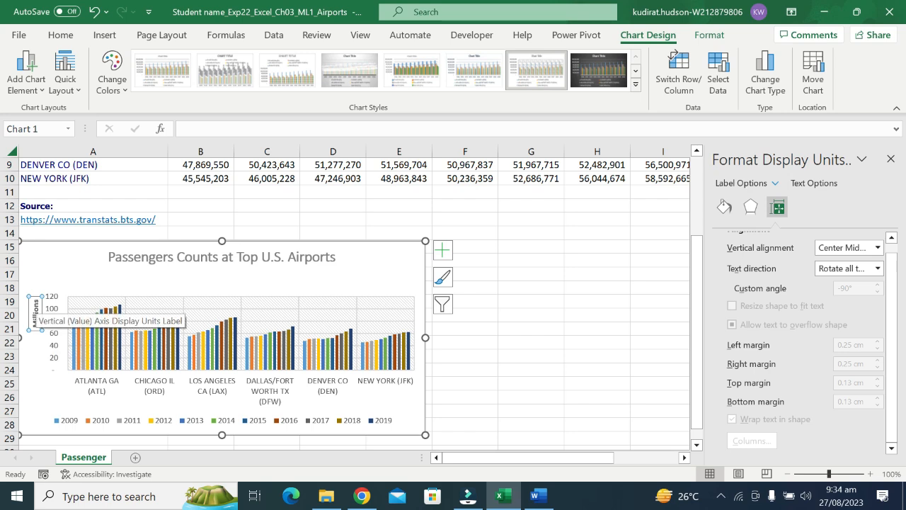
double_click(35, 304)
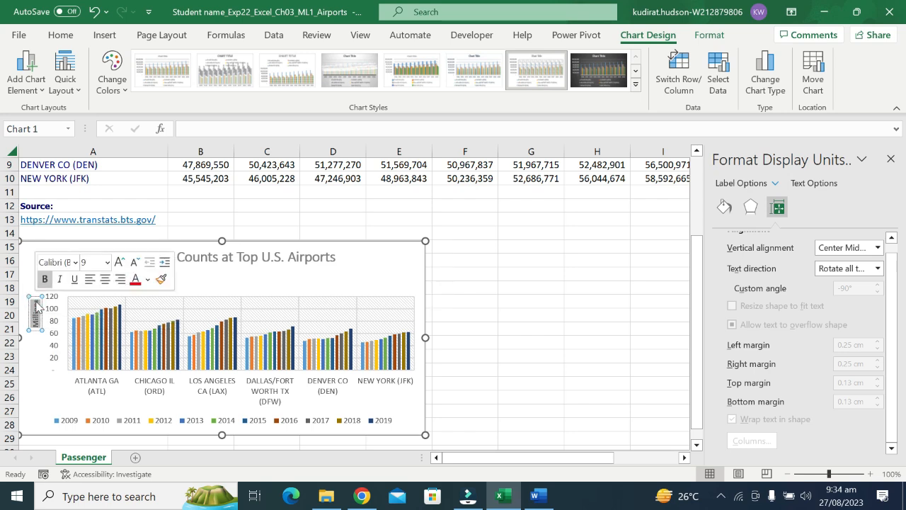
key("ctrl+v")
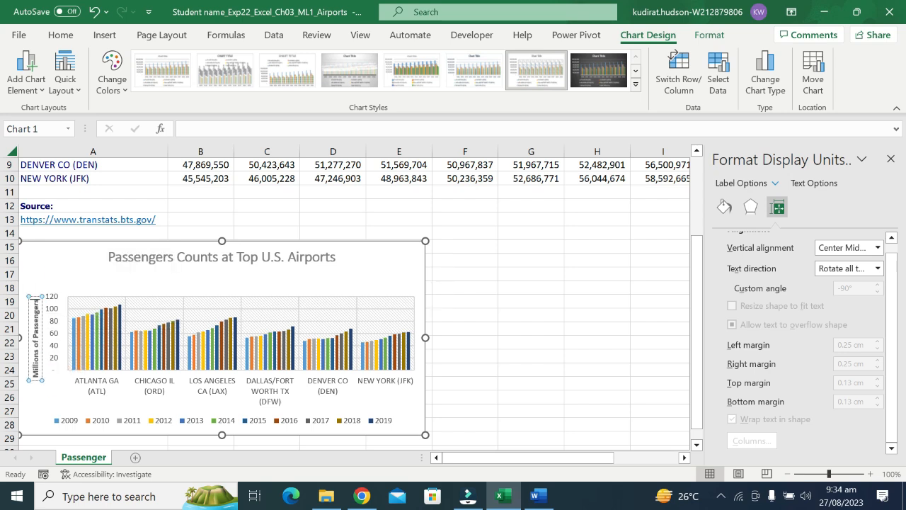
left_click(49, 272)
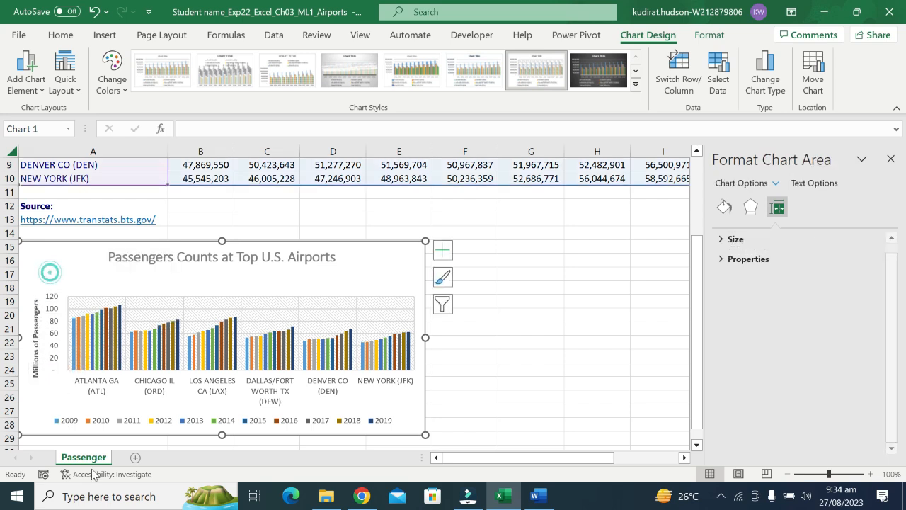
- In Word, undo the yellow highlight on step 4 and highlight the step 5 data label instructions in yellow
left_click(535, 495)
scroll(453, 284, "down", 1)
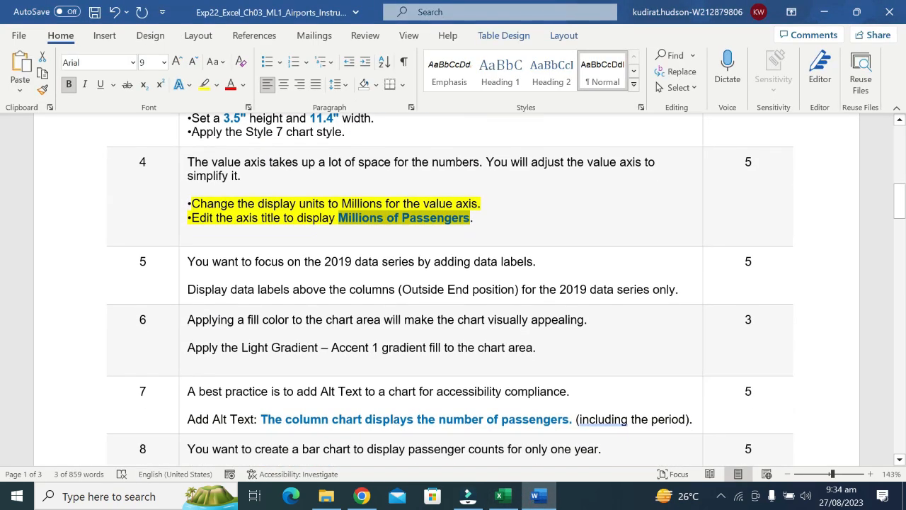
left_click(262, 318)
left_click(180, 290)
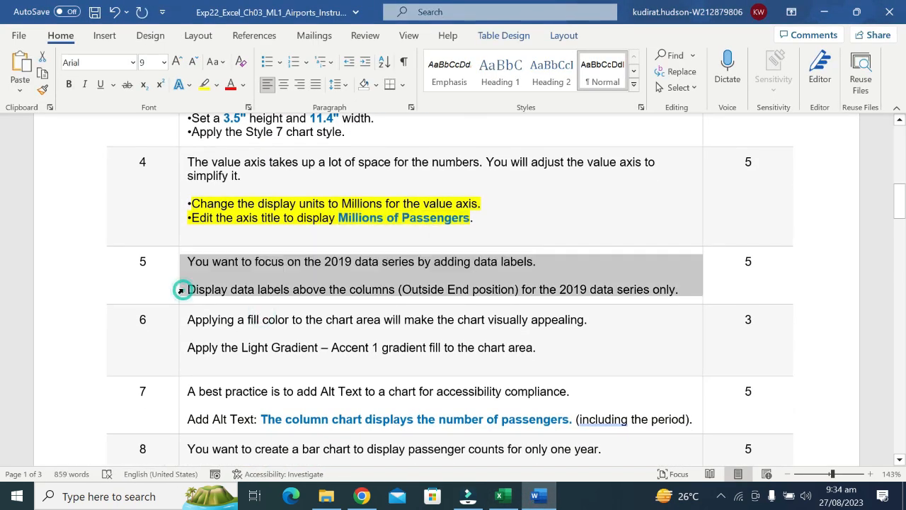
key("ctrl+z")
left_click(180, 291)
left_click(236, 267)
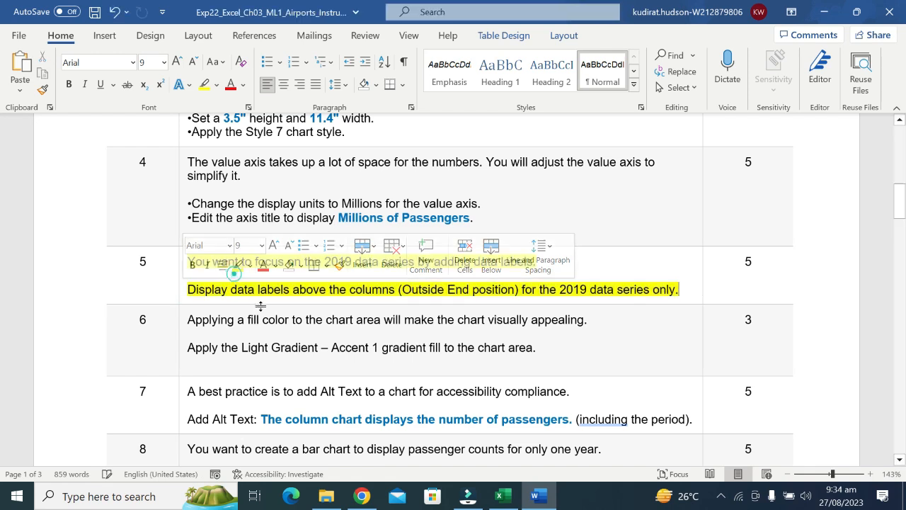
left_click(200, 289)
left_click_drag(200, 289, 672, 288)
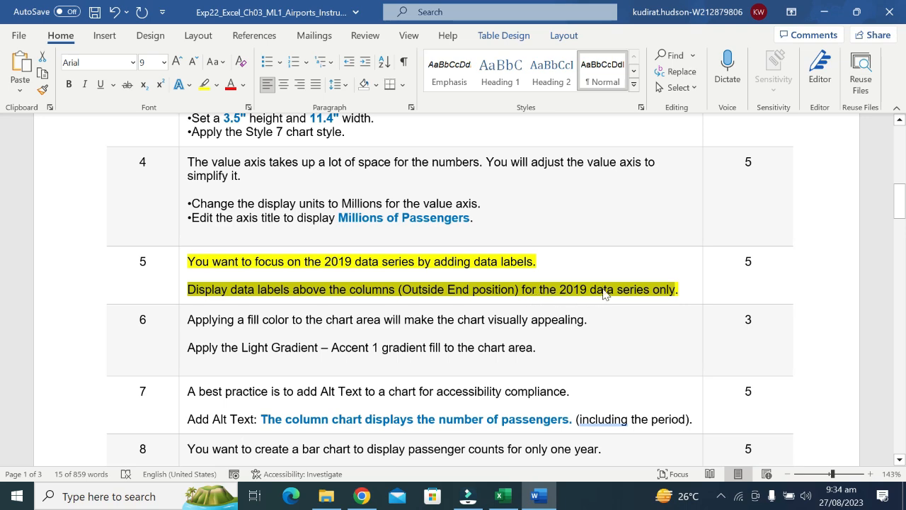
- Switch to Excel, open the column chart's data source selection and exclude the 2009 to 2013 series
left_click(506, 503)
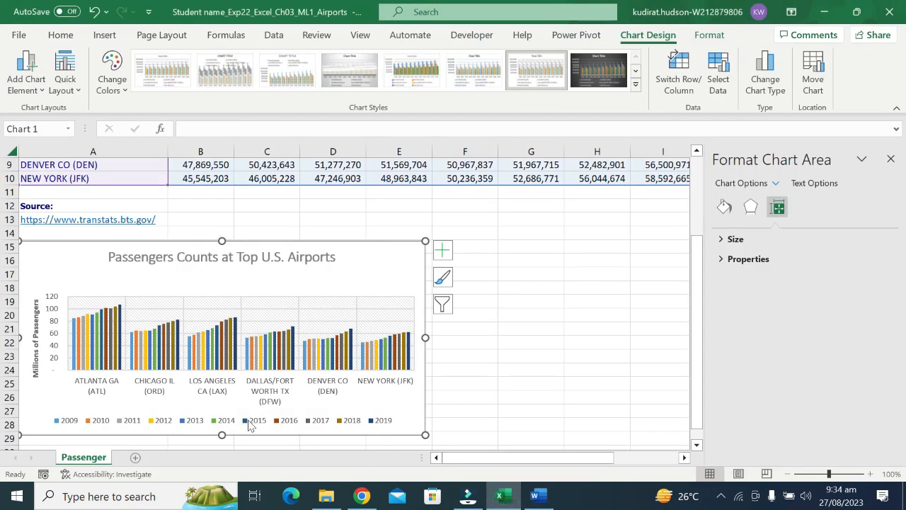
left_click(249, 422)
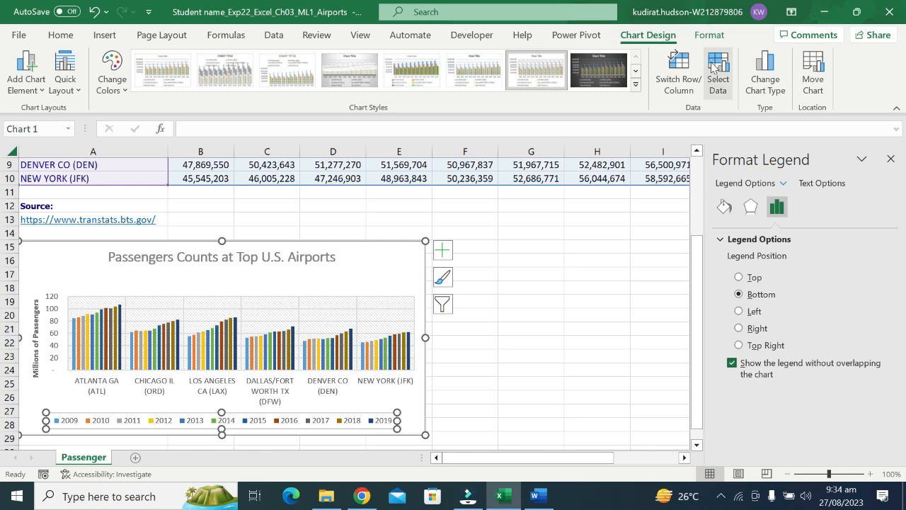
left_click(716, 71)
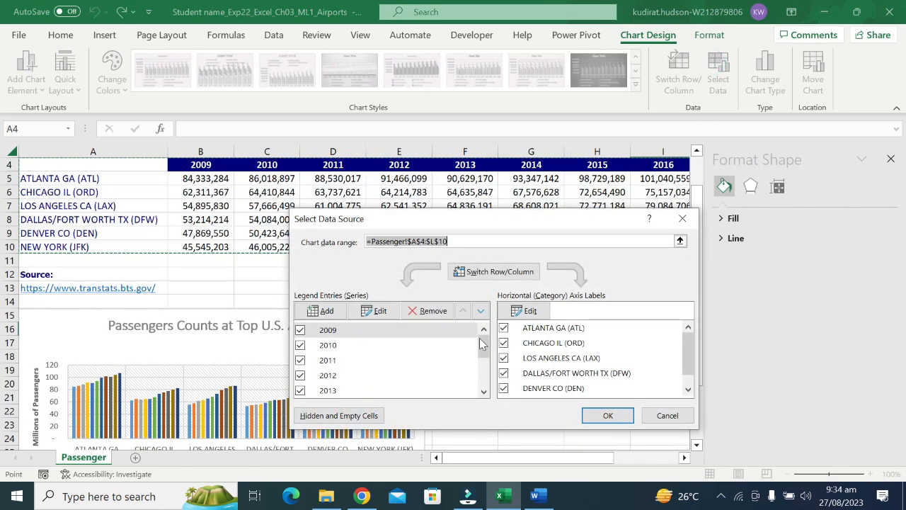
scroll(353, 376, "down", 2)
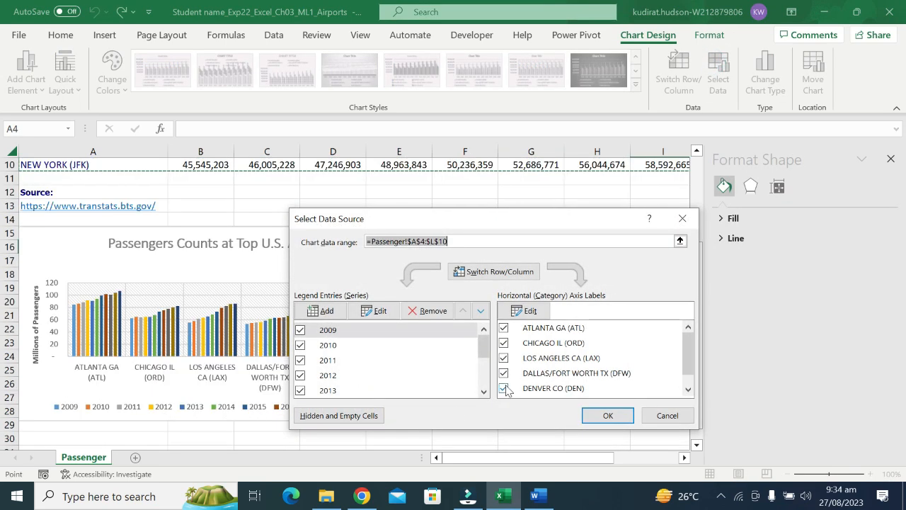
left_click(483, 391)
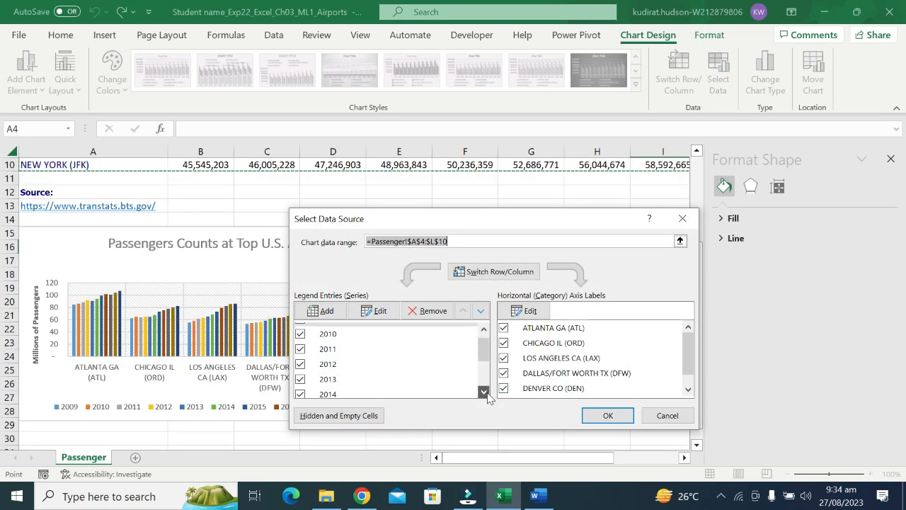
left_click(483, 329)
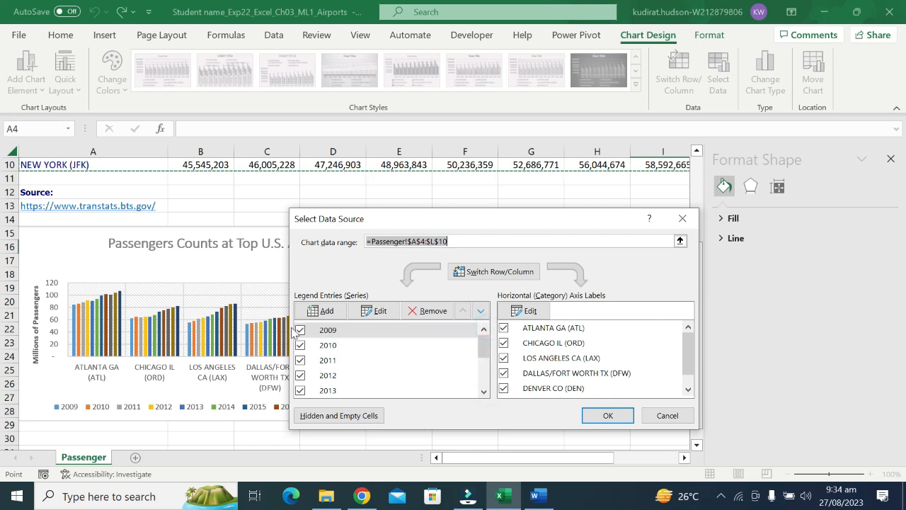
left_click(300, 330)
left_click(300, 345)
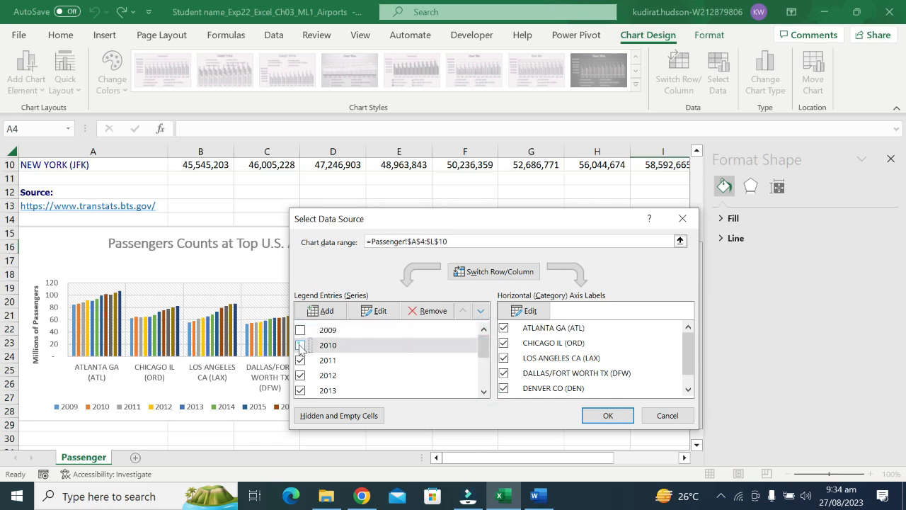
left_click(300, 361)
left_click(300, 375)
left_click(300, 390)
- Exclude the 2015, 2016, 2017 and 2018 series from the column chart's data source and apply the selection
scroll(300, 382, "down", 2)
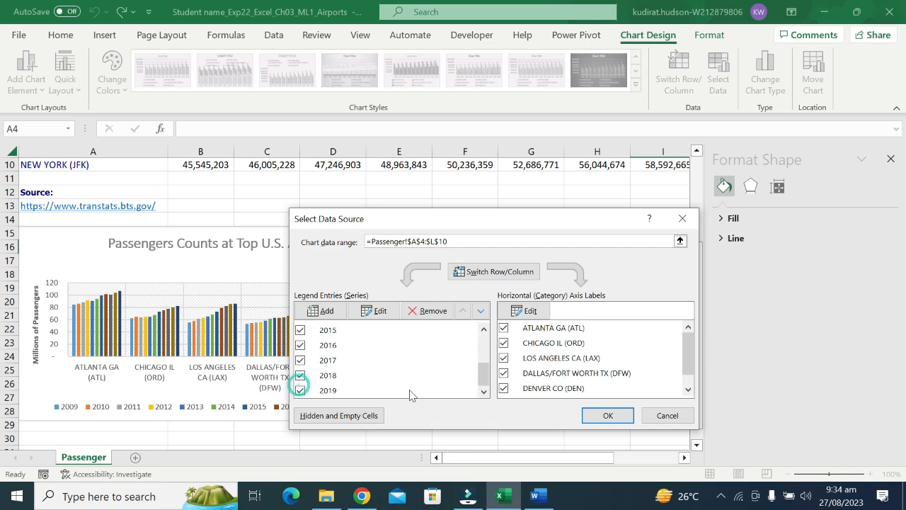
left_click(300, 330)
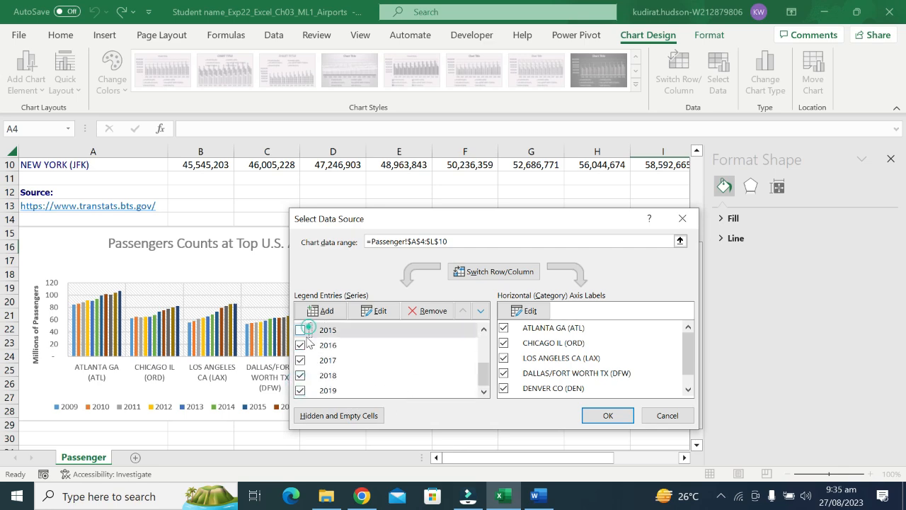
left_click(300, 344)
left_click(300, 360)
left_click(300, 375)
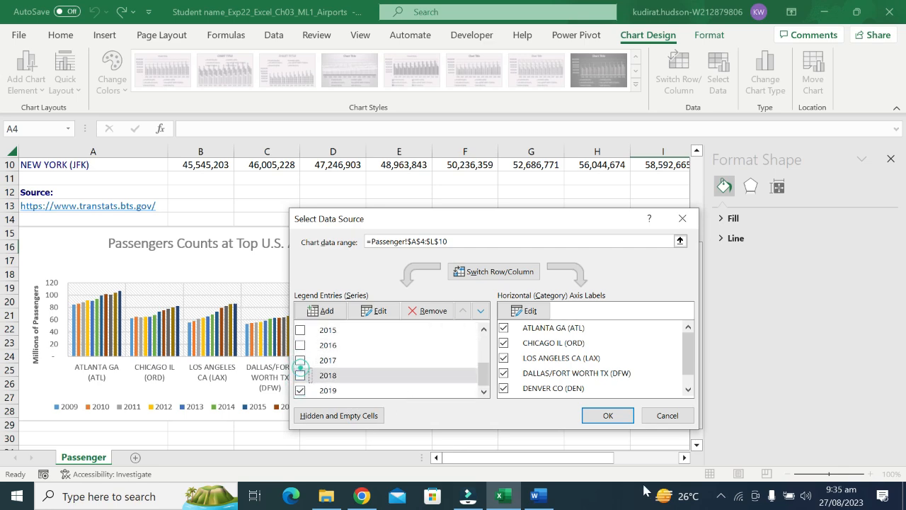
left_click(607, 415)
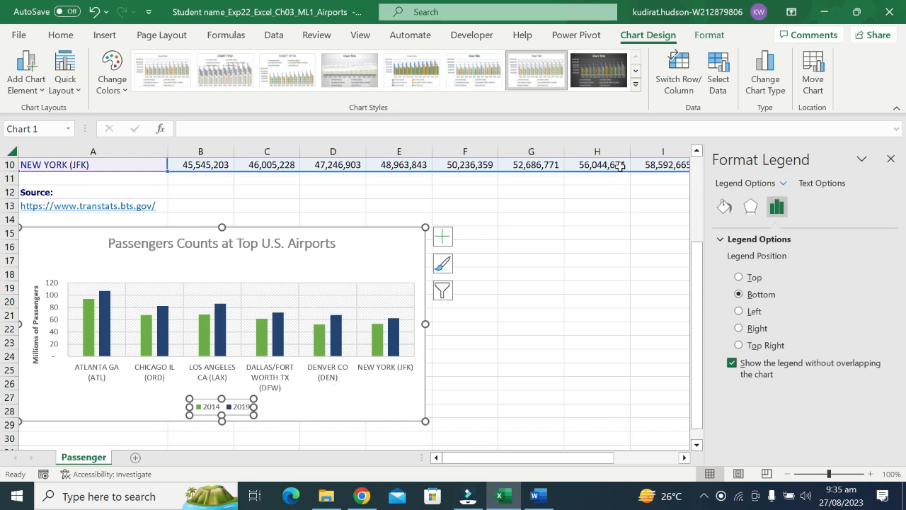
- Reopen the column chart's data source selection, exclude the 2014 series as well and apply it
left_click(717, 78)
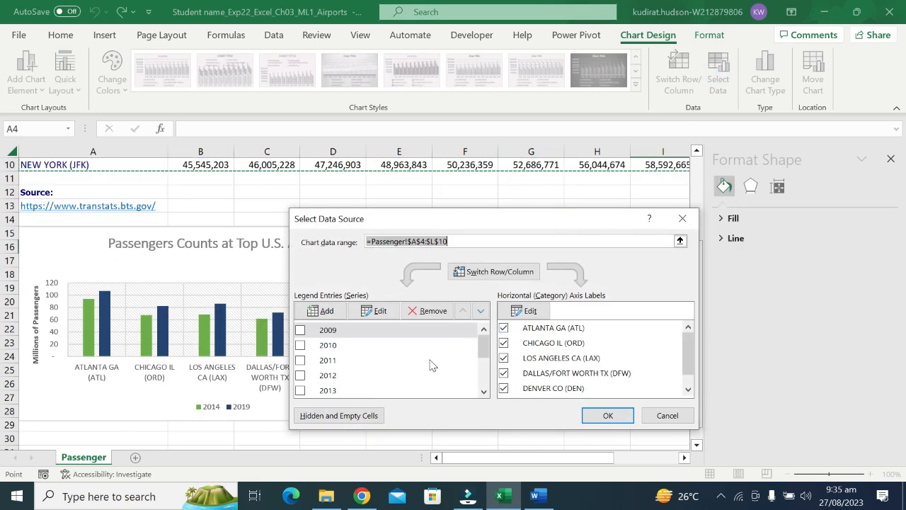
left_click(484, 390)
double_click(484, 390)
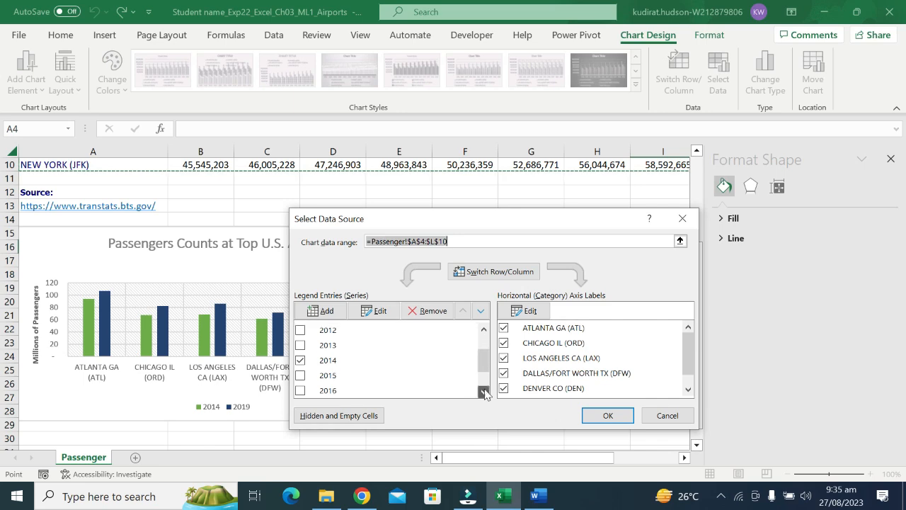
left_click(484, 390)
left_click(300, 349)
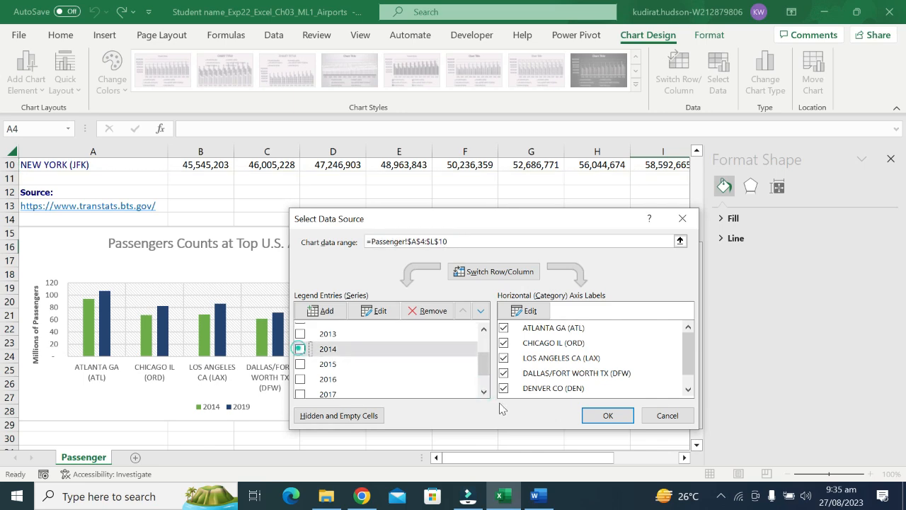
left_click(607, 414)
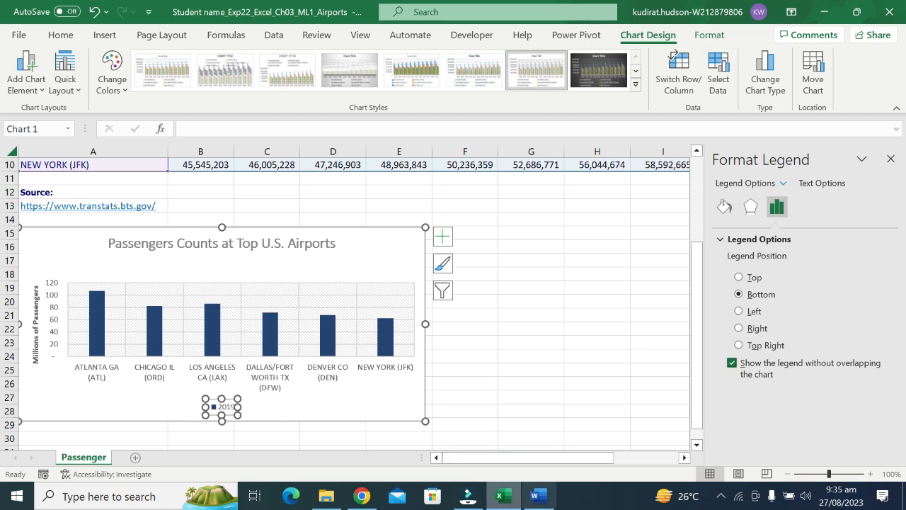
- Switch to Word, undo the yellow highlight on step 5 and highlight the gradient fill instruction of step 6 in yellow
left_click(535, 495)
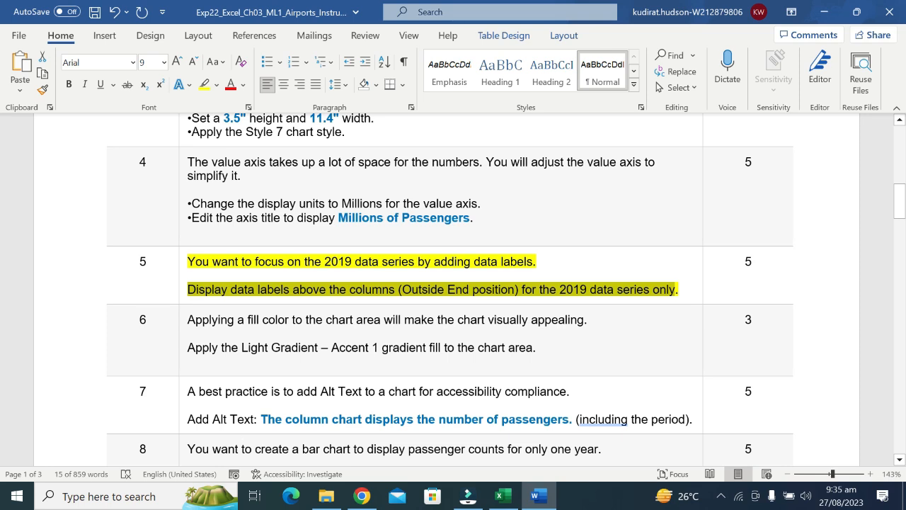
key("ctrl+z")
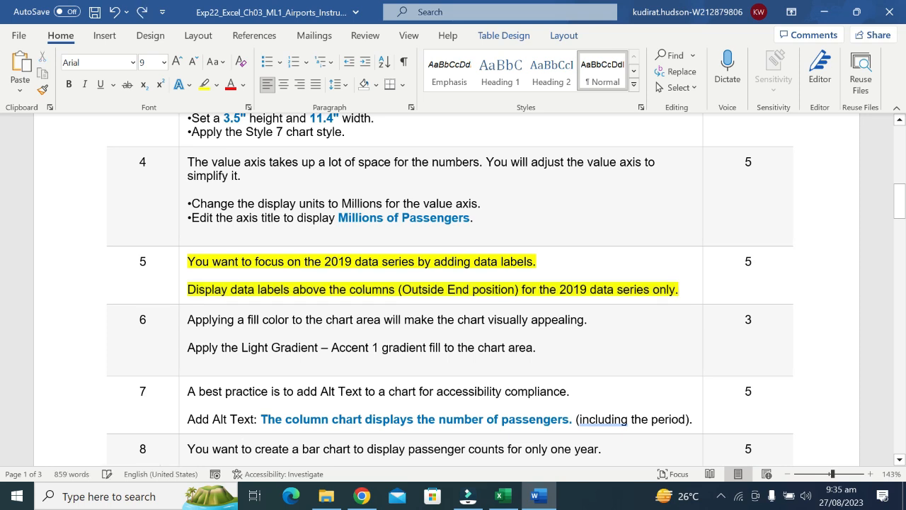
key("ctrl+z")
left_click(277, 346)
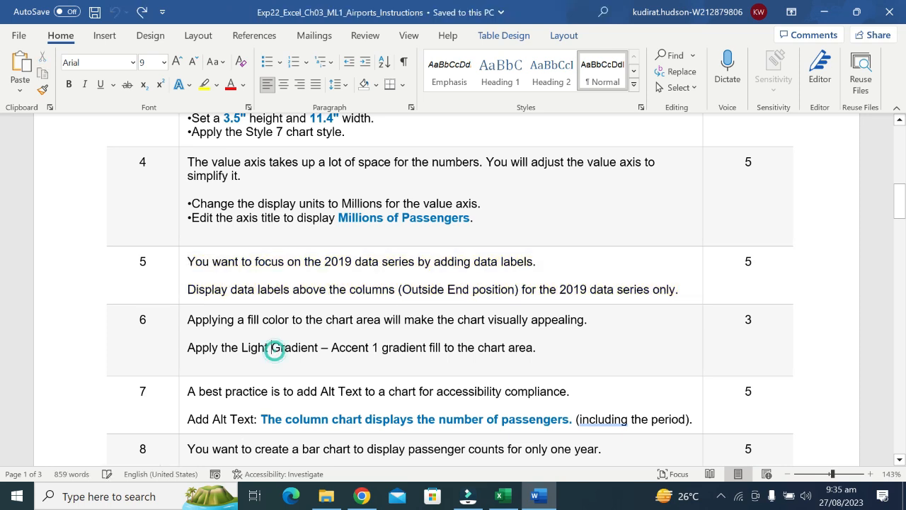
left_click_drag(318, 347, 532, 347)
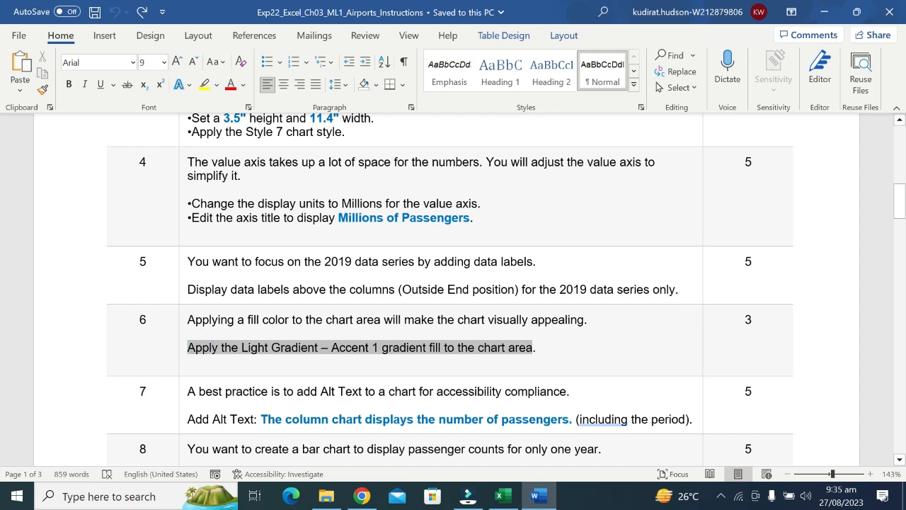
left_click(567, 319)
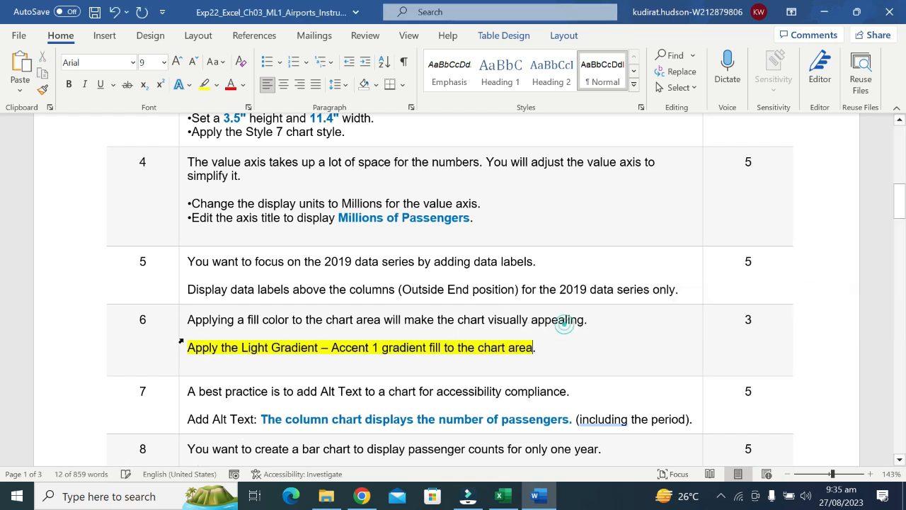
left_click_drag(209, 343, 532, 347)
- Switch to Excel and fill the column chart's chart area with the Light Gradient – Accent 1 preset gradient, rechecking step 6 in Word
left_click(502, 495)
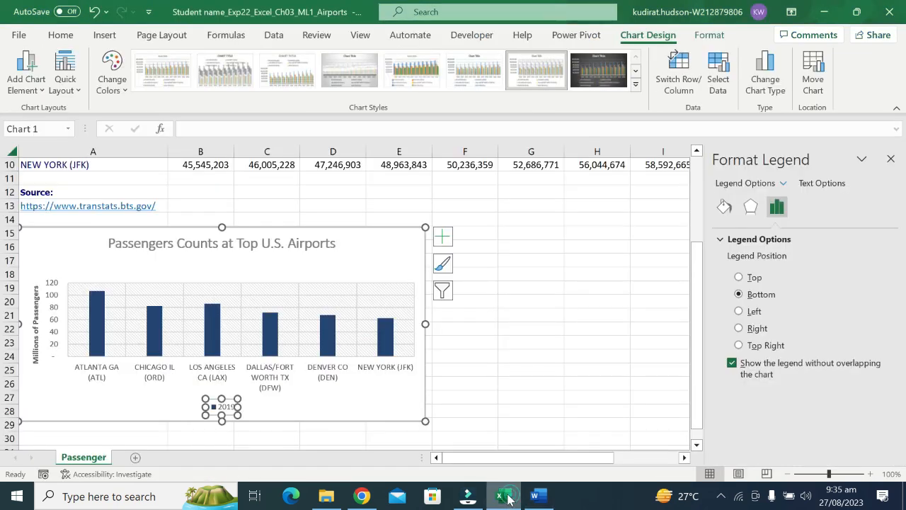
left_click(399, 267)
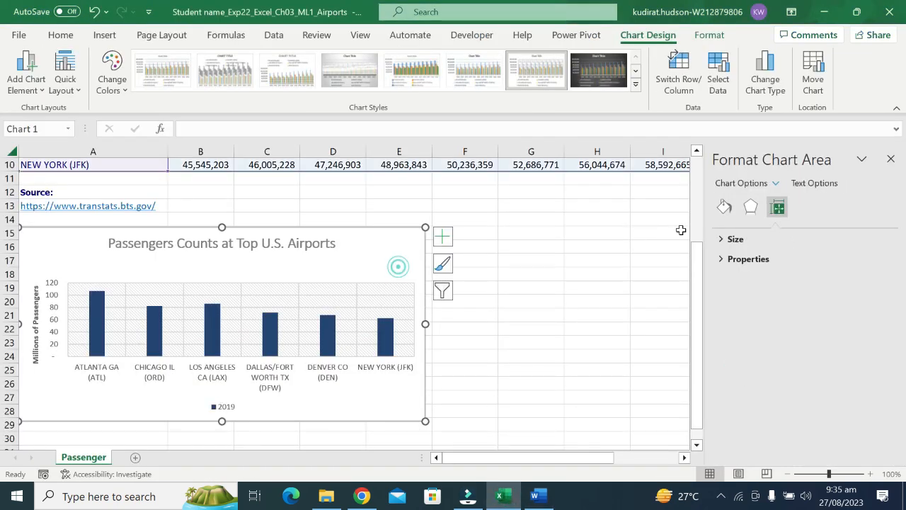
left_click(755, 239)
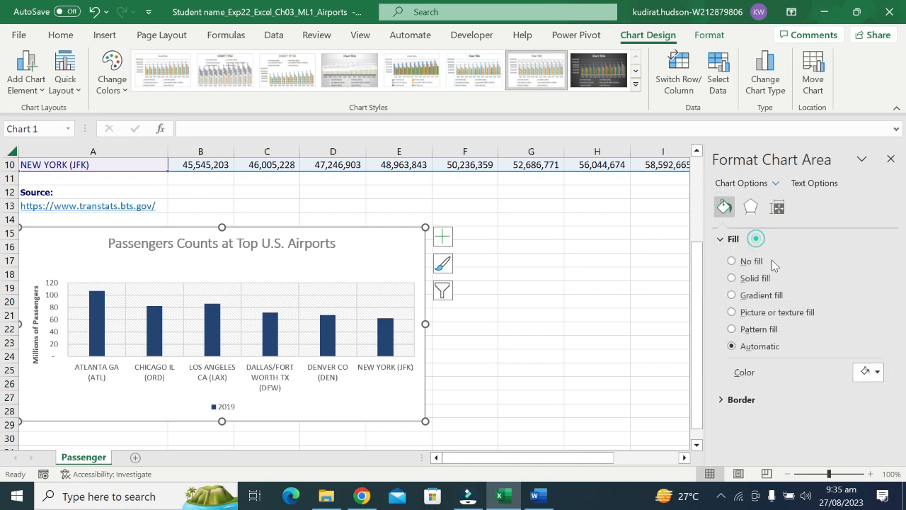
left_click(731, 296)
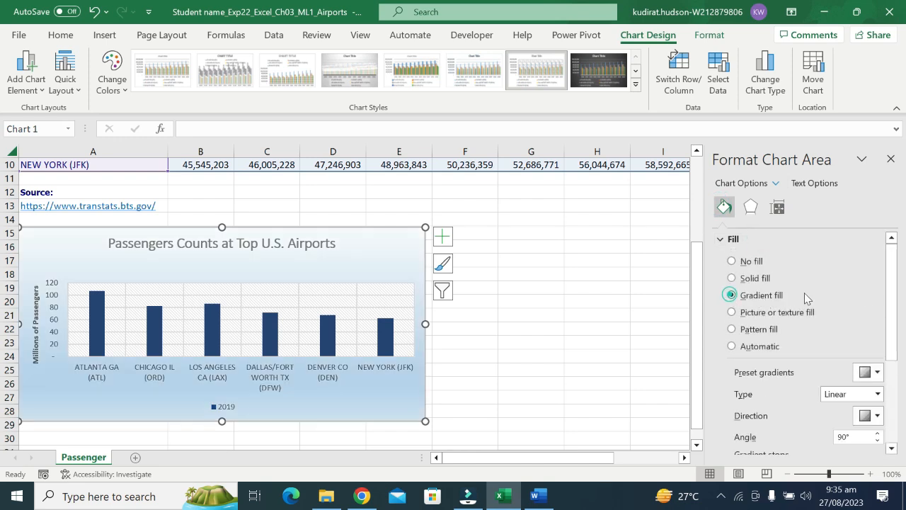
left_click(876, 372)
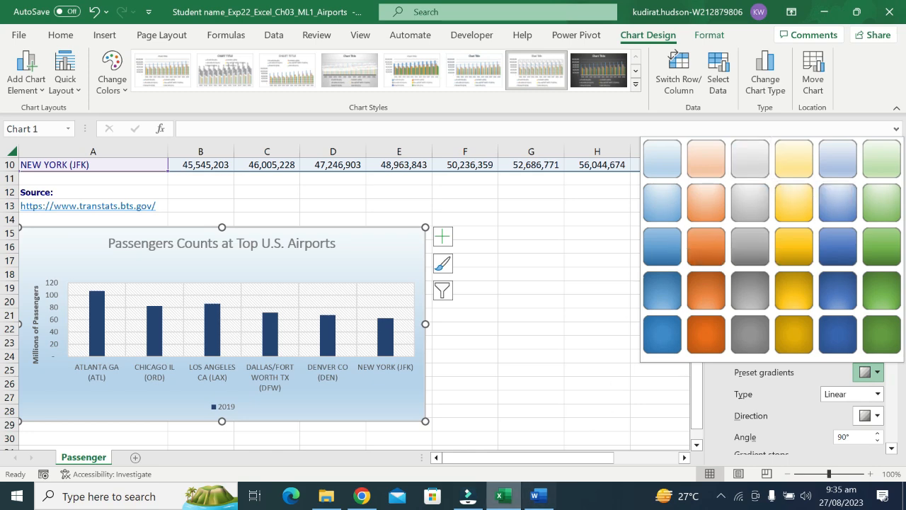
left_click(534, 499)
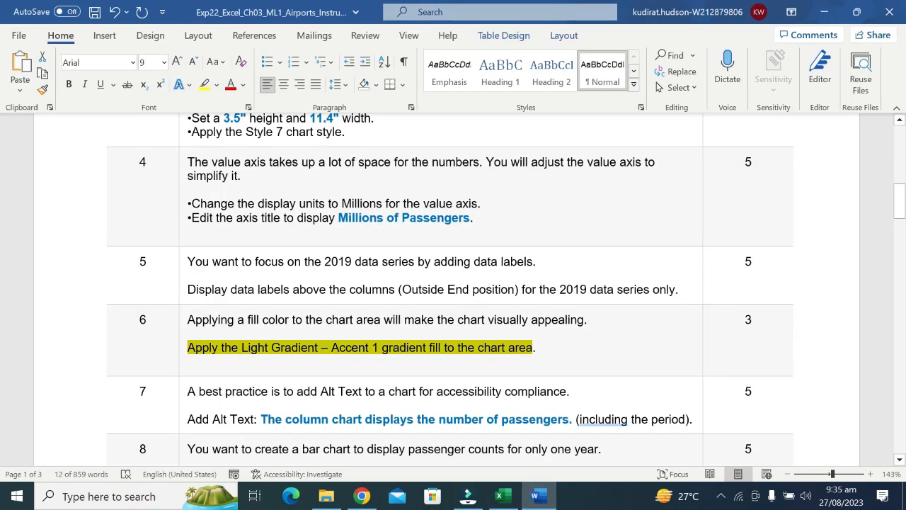
left_click(502, 495)
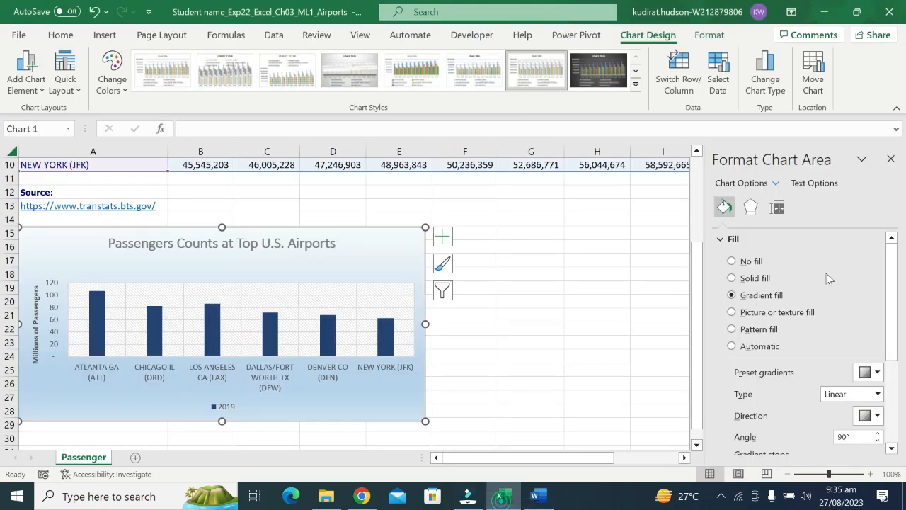
left_click(878, 373)
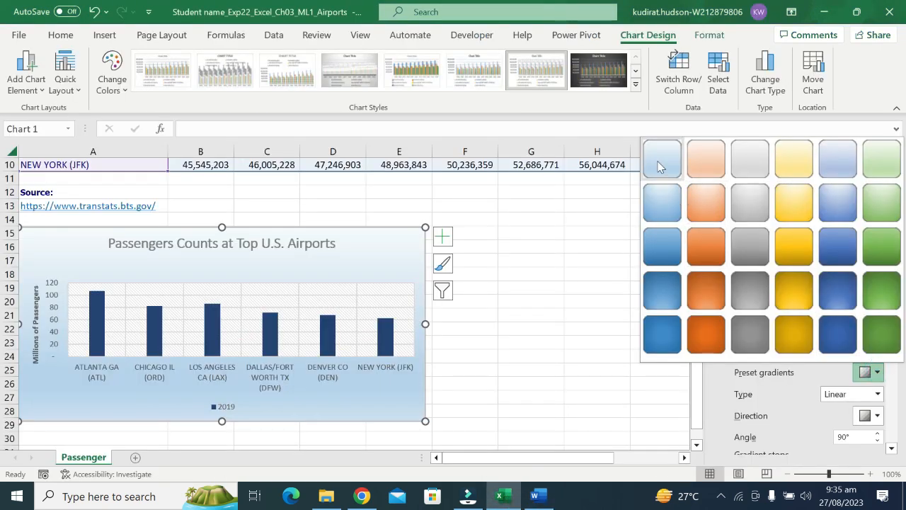
left_click(658, 167)
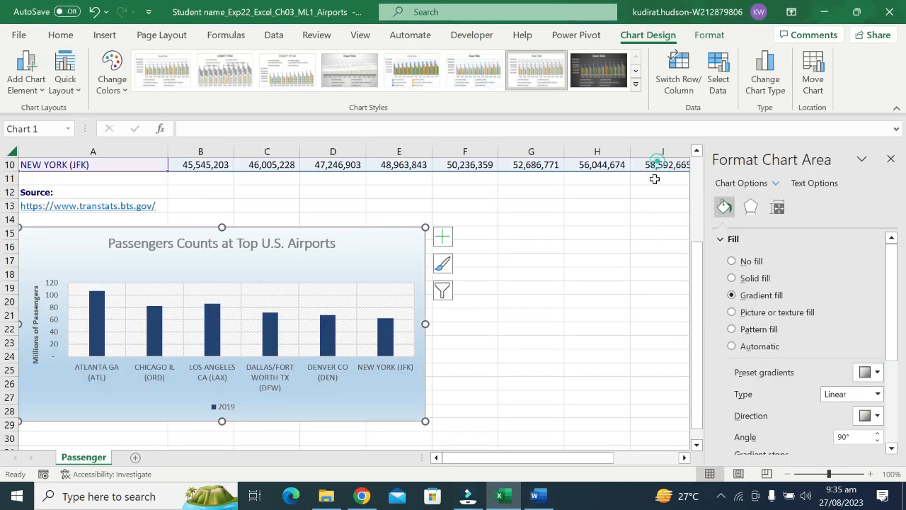
- In Word, undo the yellow highlight on step 6 and highlight the Alt Text instruction of step 7 in yellow
left_click(534, 495)
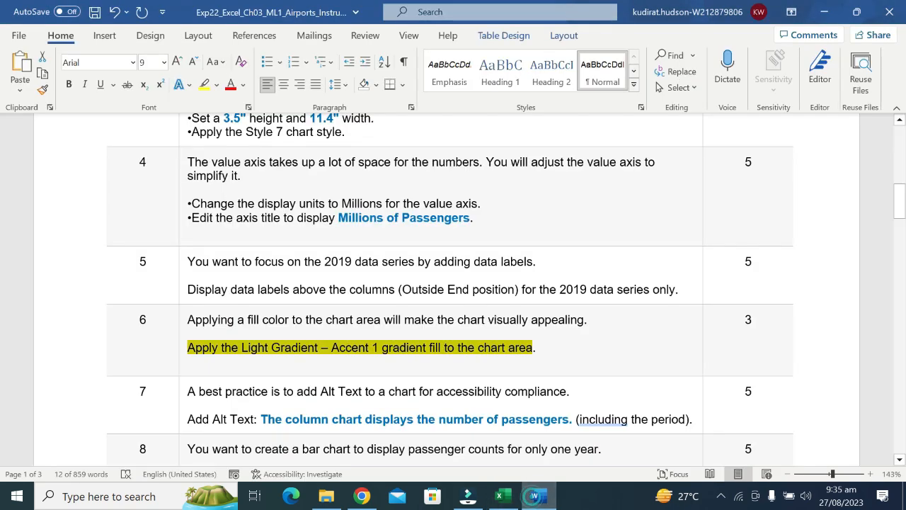
scroll(453, 283, "down", 2)
left_click_drag(187, 274, 257, 275)
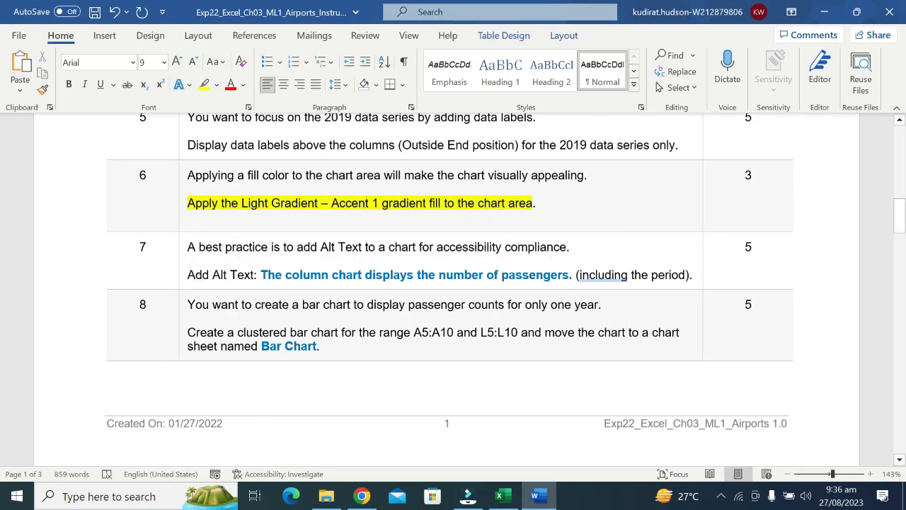
key("ctrl+z")
left_click_drag(209, 269, 692, 276)
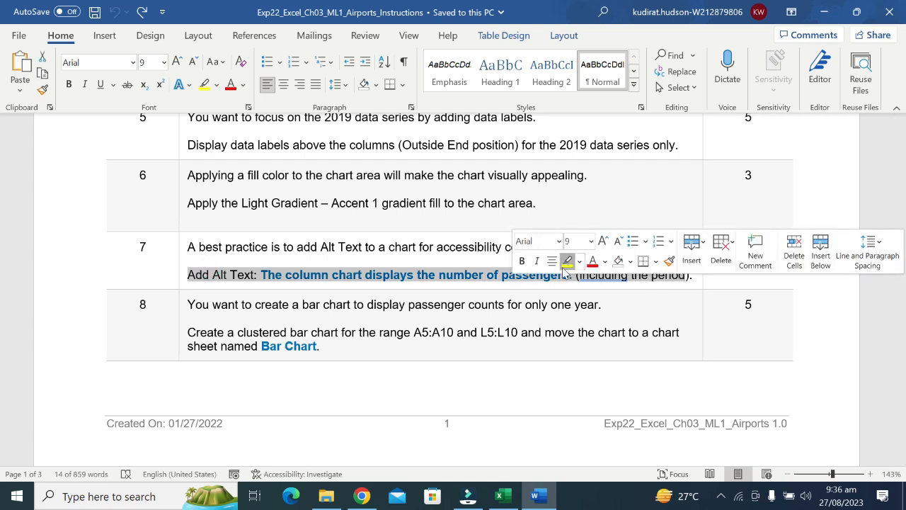
left_click(566, 261)
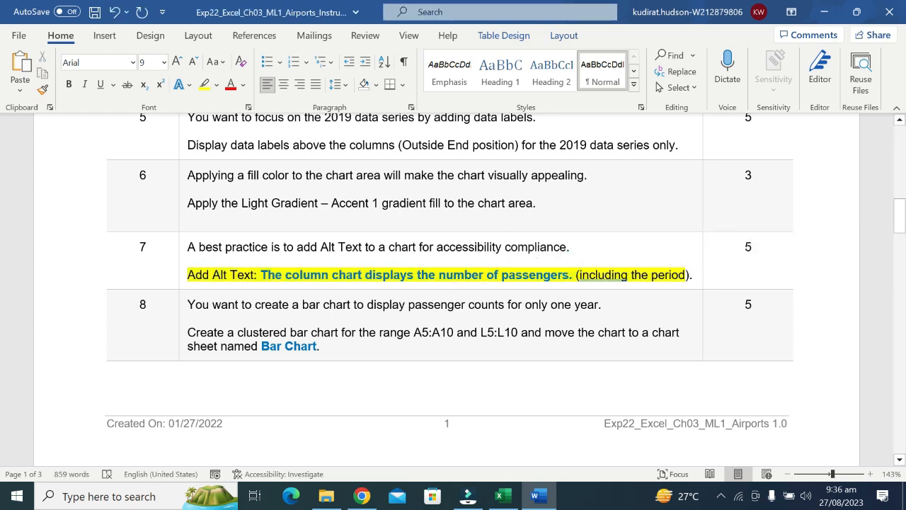
- Copy the step 7 text "The column chart displays the number of passengers." including the period
left_click_drag(260, 275, 536, 276)
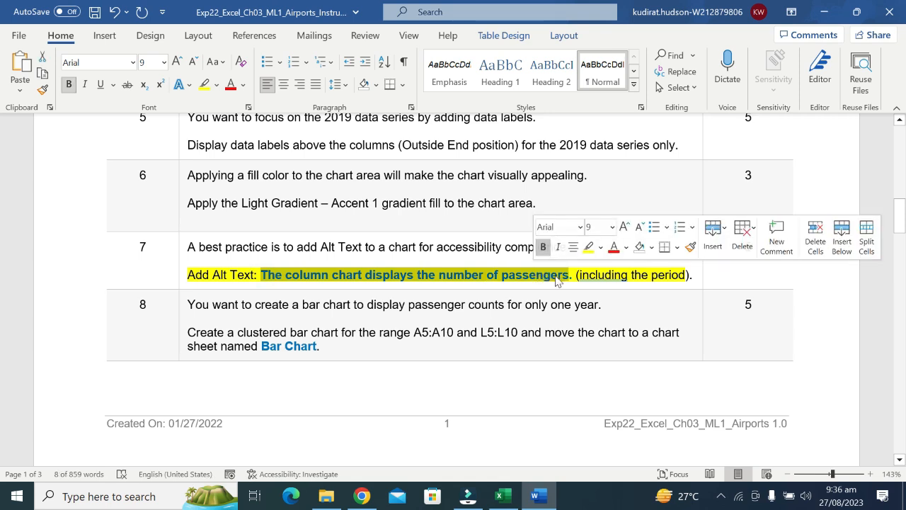
left_click_drag(569, 275, 573, 276)
key("ctrl+c")
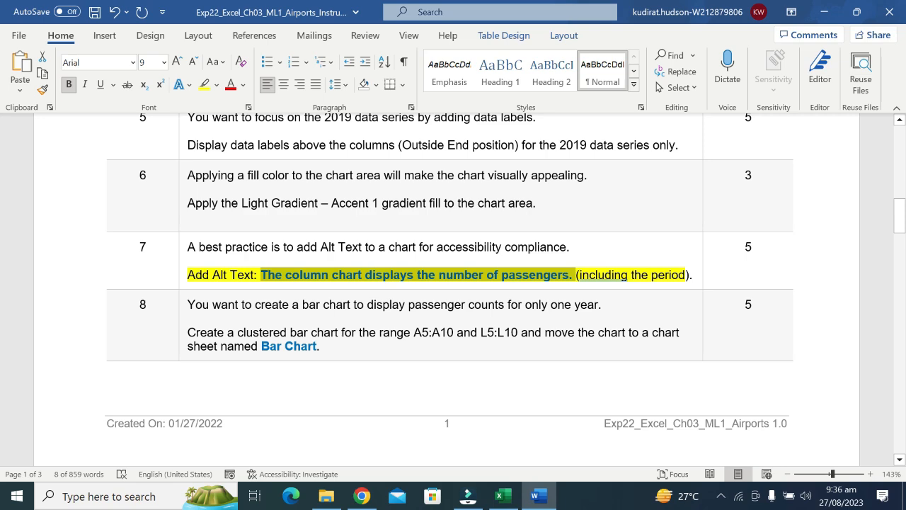
- Return to Excel and add the copied text "The column chart displays the number of passengers." as the column chart's alt text
left_click(499, 496)
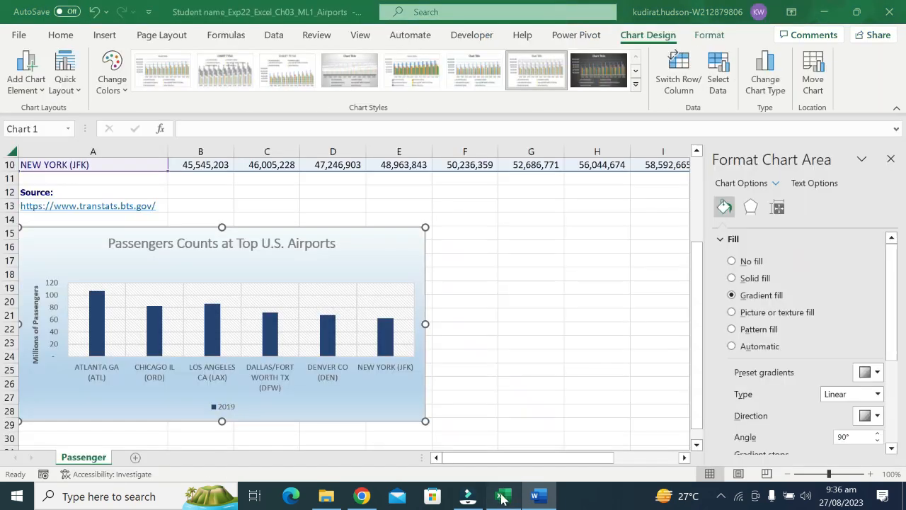
right_click(375, 248)
left_click(418, 384)
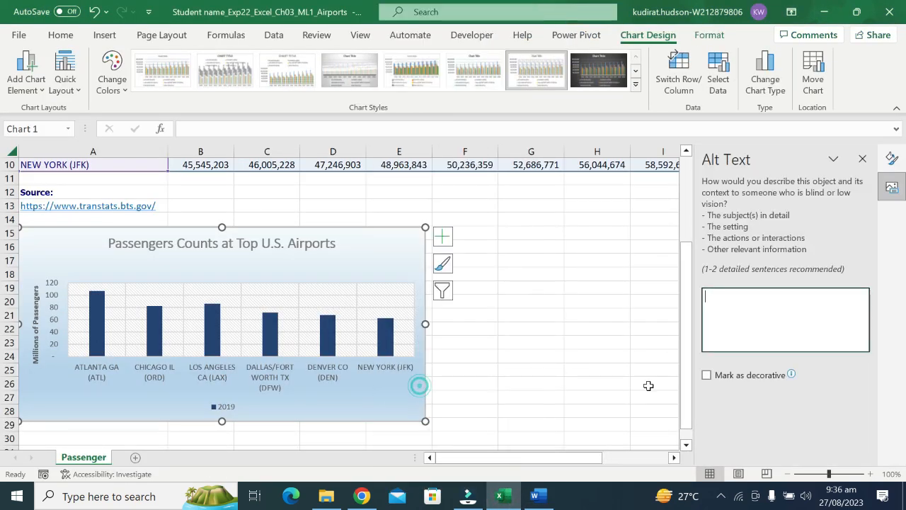
key("ctrl+v")
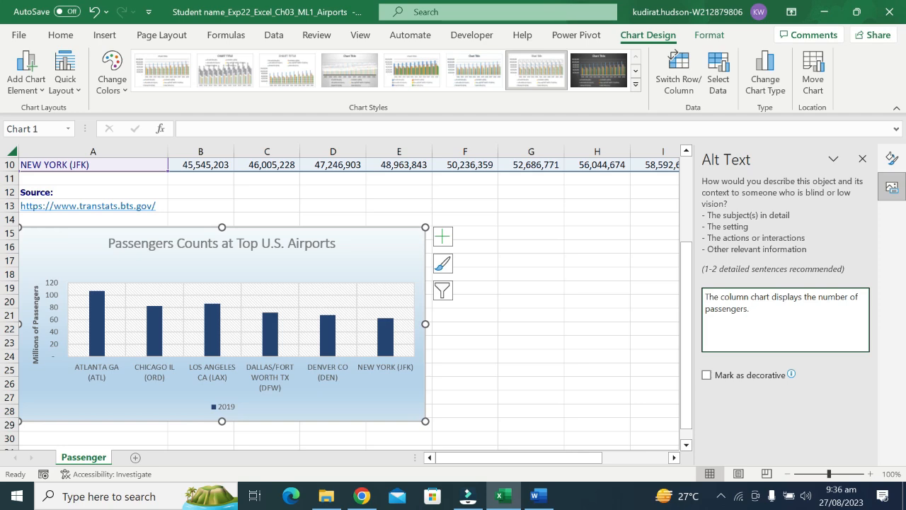
left_click(599, 352)
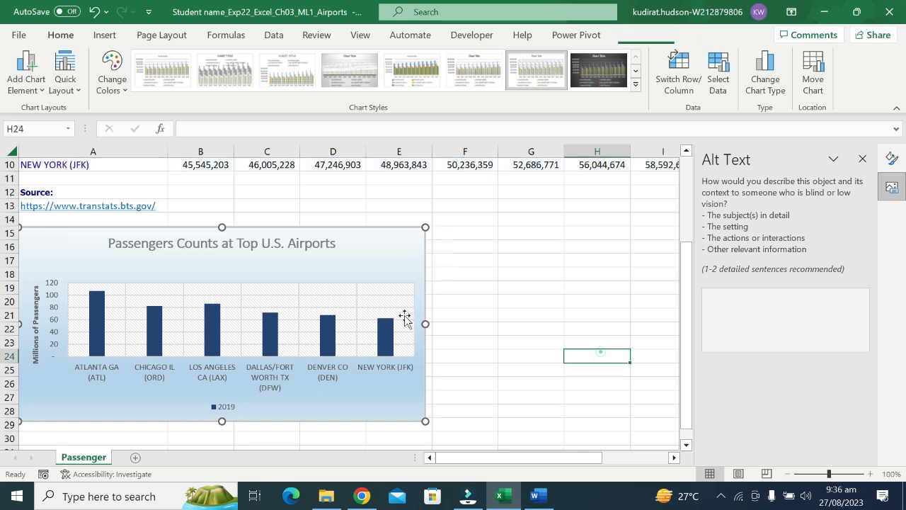
- Switch to Word and look through the remaining project instructions, then return to the first steps of the table
left_click(529, 497)
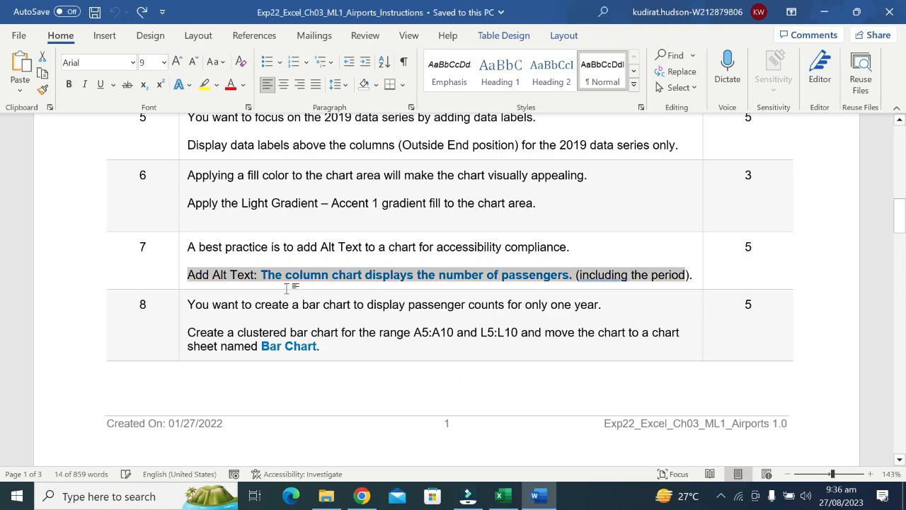
scroll(291, 288, "down", 10)
scroll(276, 282, "down", 15)
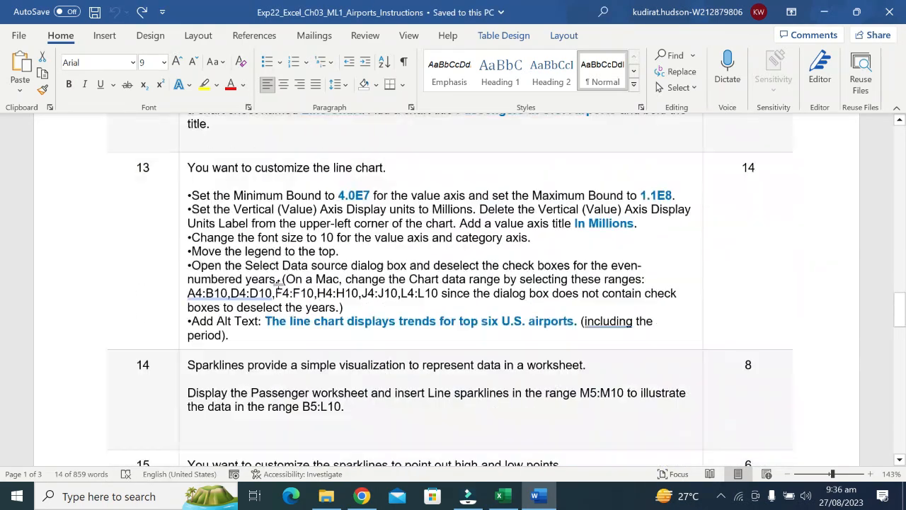
scroll(276, 282, "up", 18)
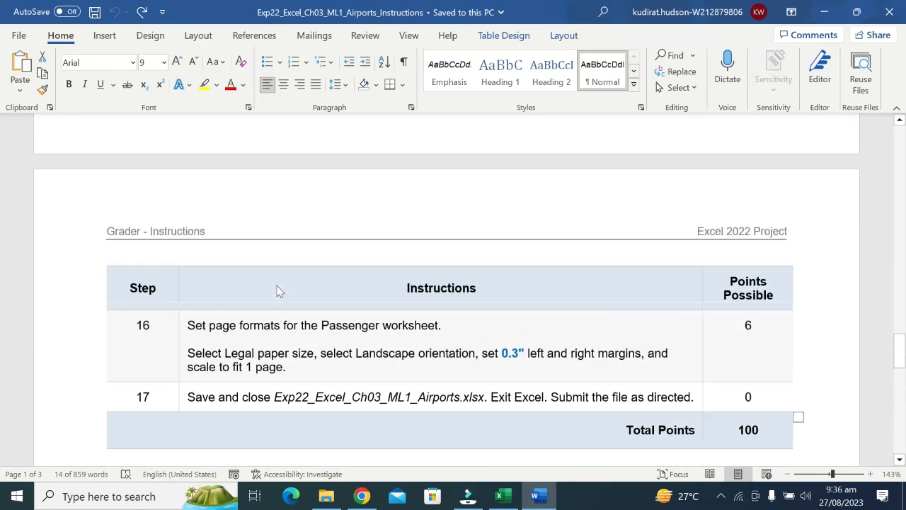
scroll(448, 290, "up", 12)
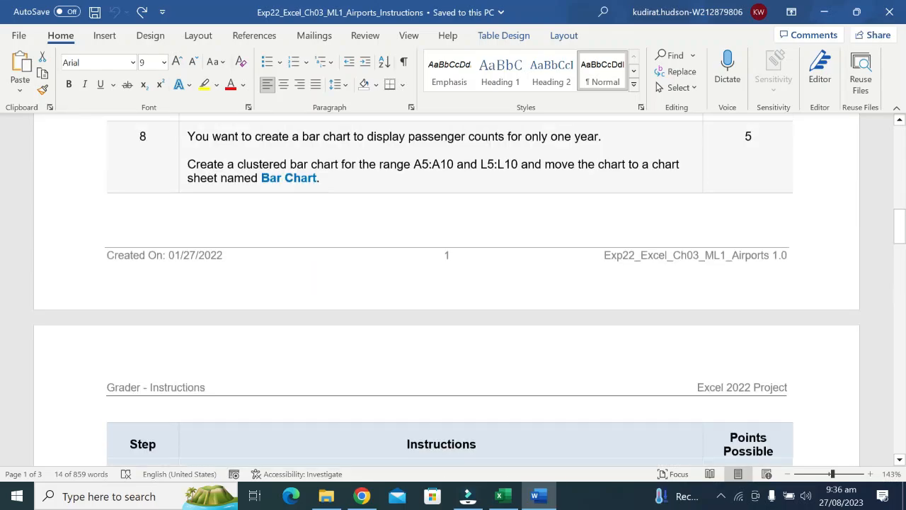
scroll(448, 289, "up", 8)
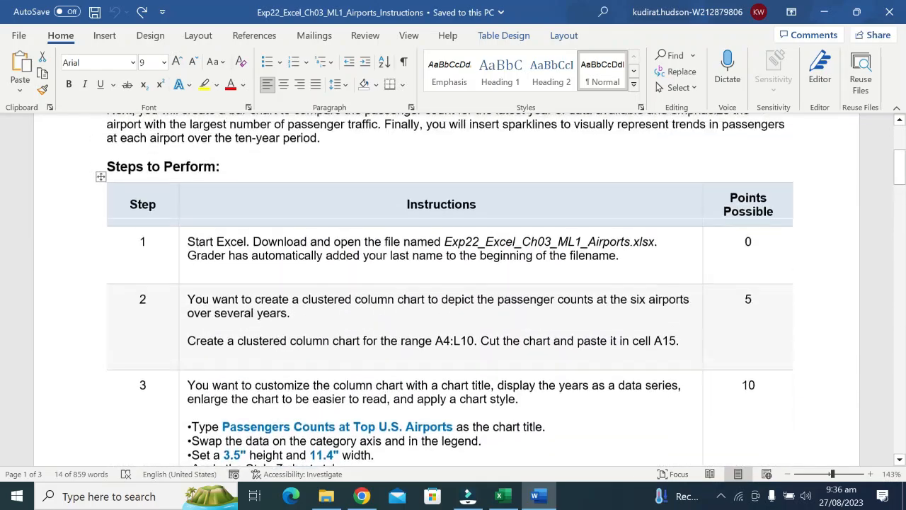